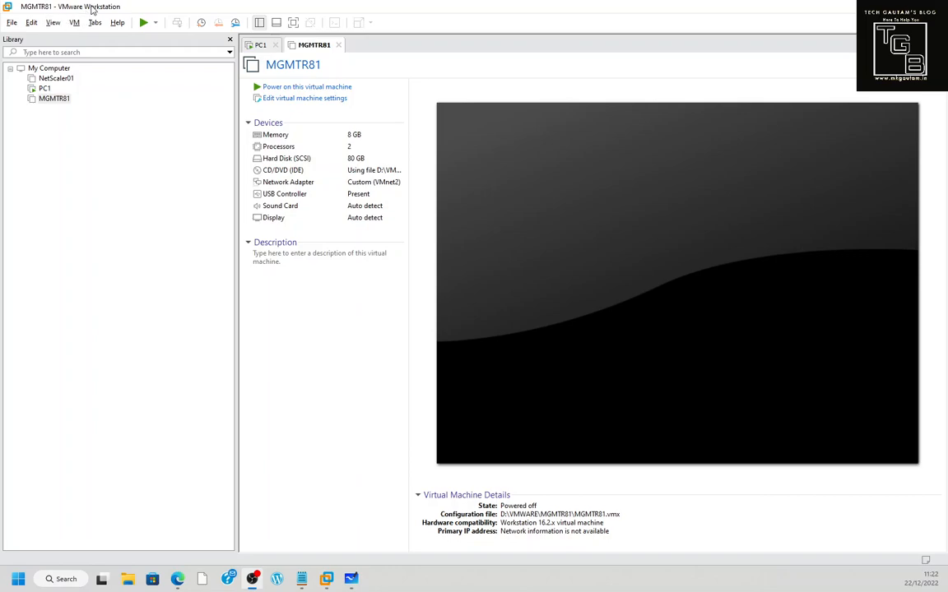
Start creating a new virtual machine using the Typical configuration.
left_click(14, 23)
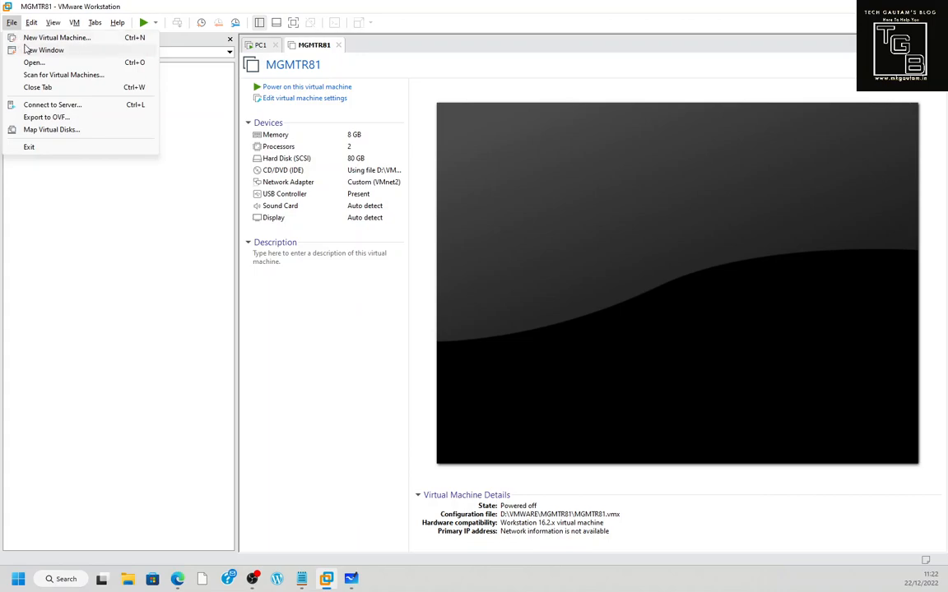
left_click(26, 38)
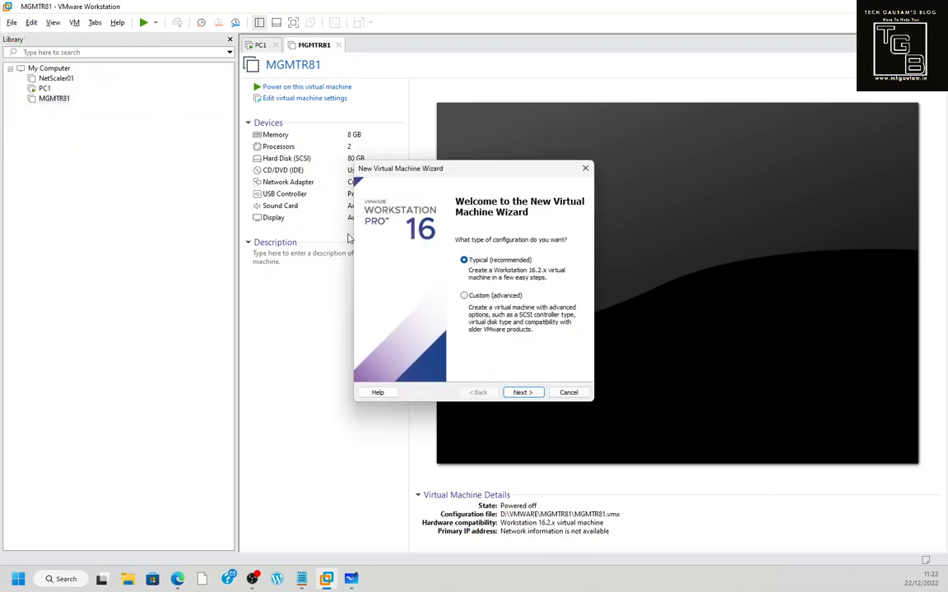
left_click(520, 393)
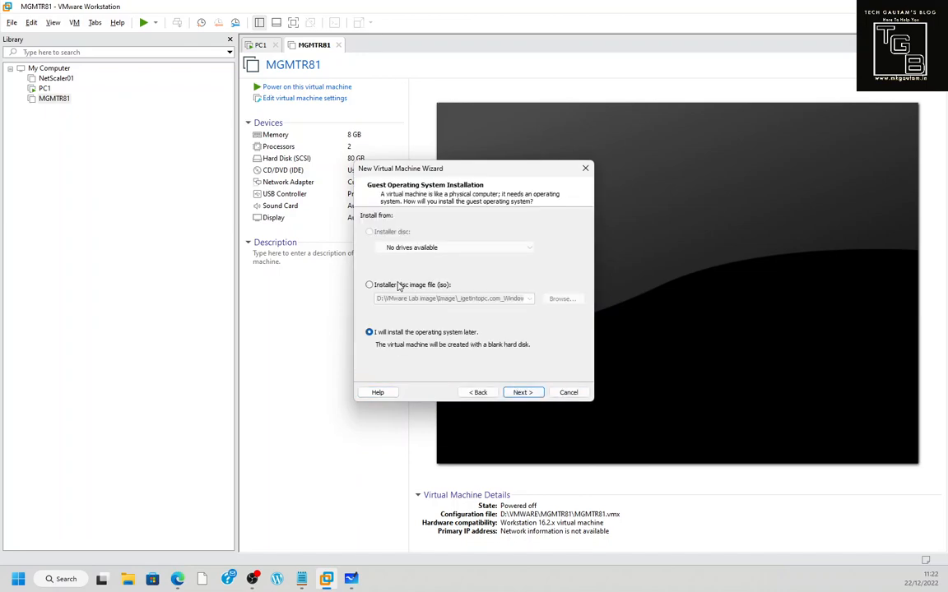
Use the Check_Point_R81.10_T335 ISO from the Image folder as the installer disc image for the guest operating system.
left_click(398, 287)
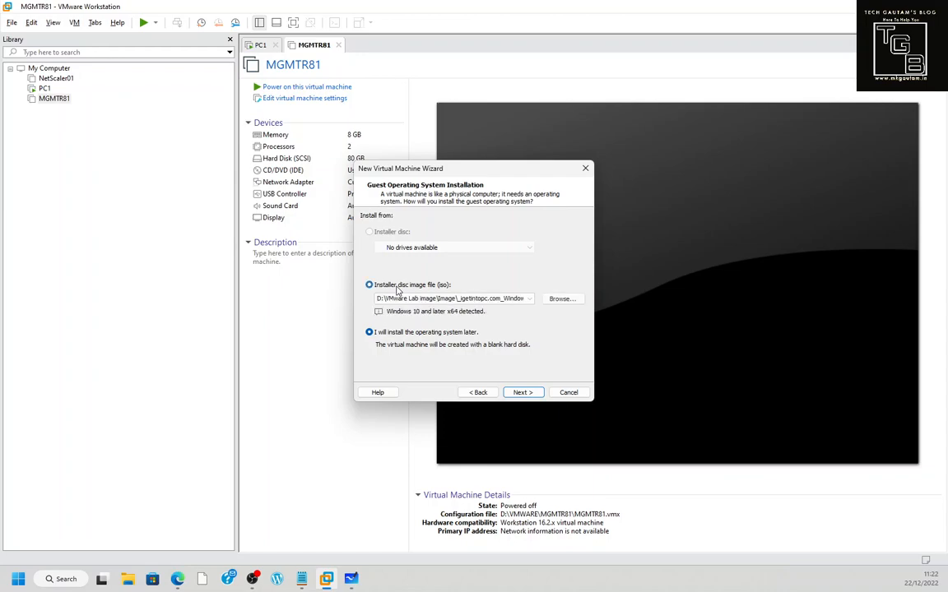
left_click(560, 298)
scroll(539, 302, "down", 10)
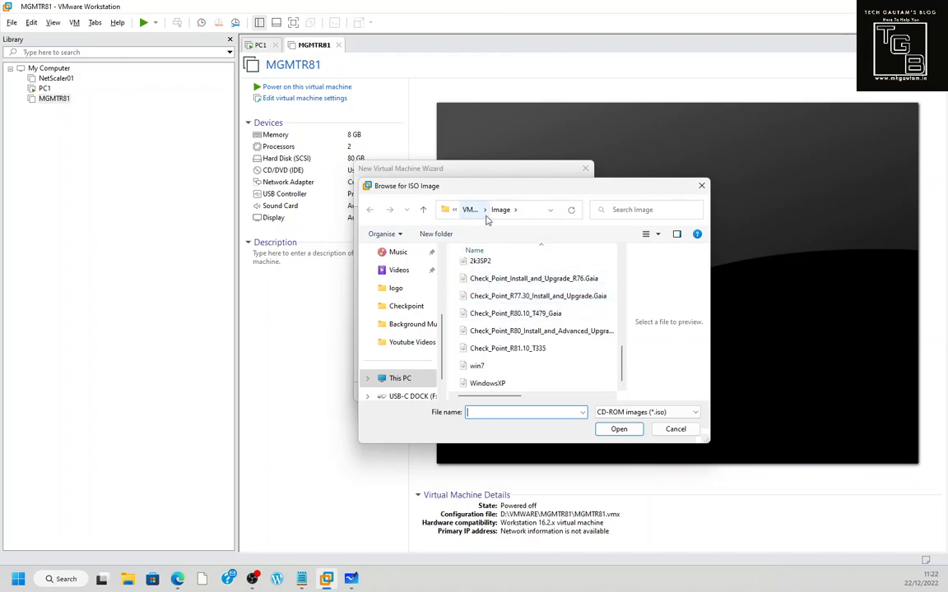
left_click(499, 354)
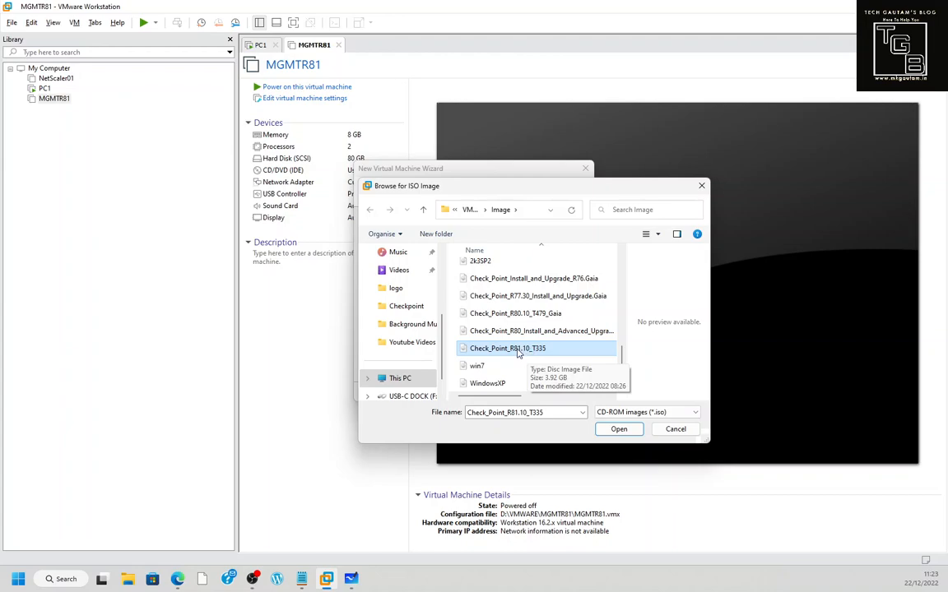
left_click(608, 431)
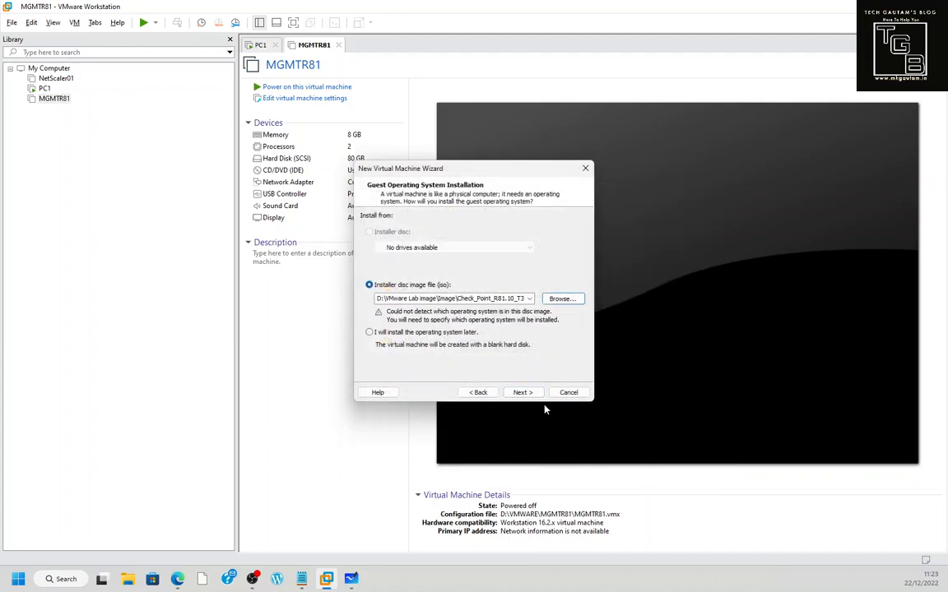
left_click(535, 392)
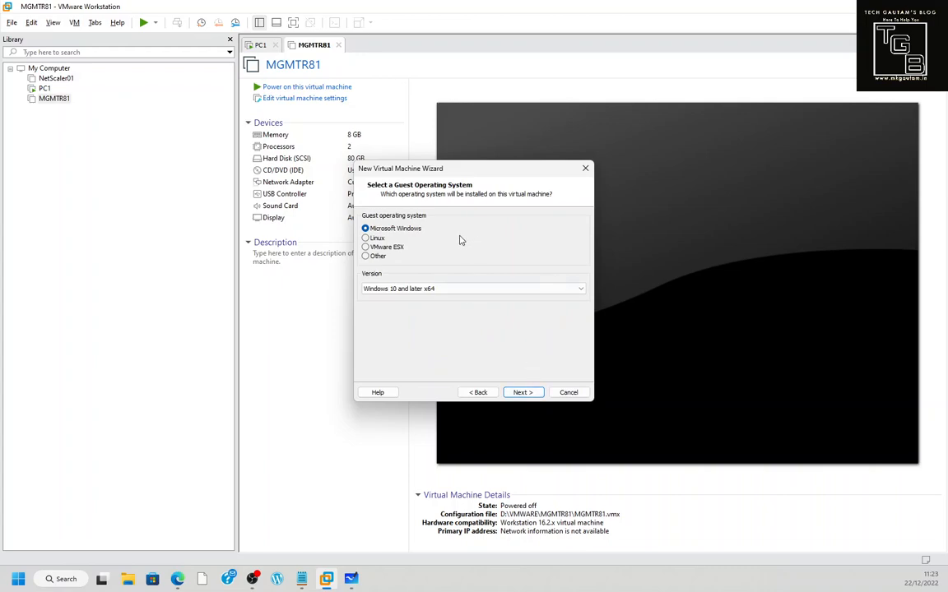
Set the guest operating system to Linux, version Other Linux 5.x kernel 64-bit.
left_click(378, 238)
left_click(377, 256)
left_click(377, 239)
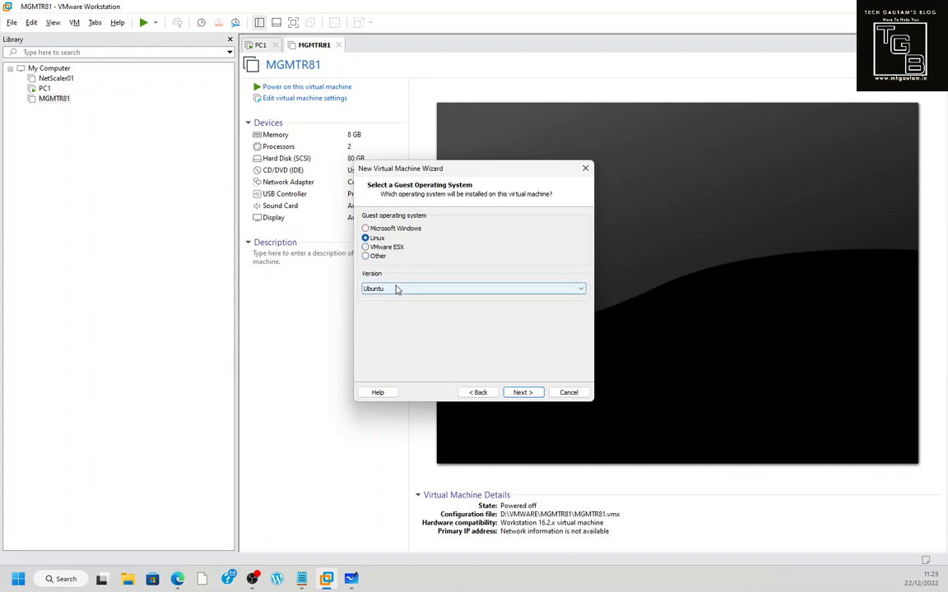
left_click(396, 289)
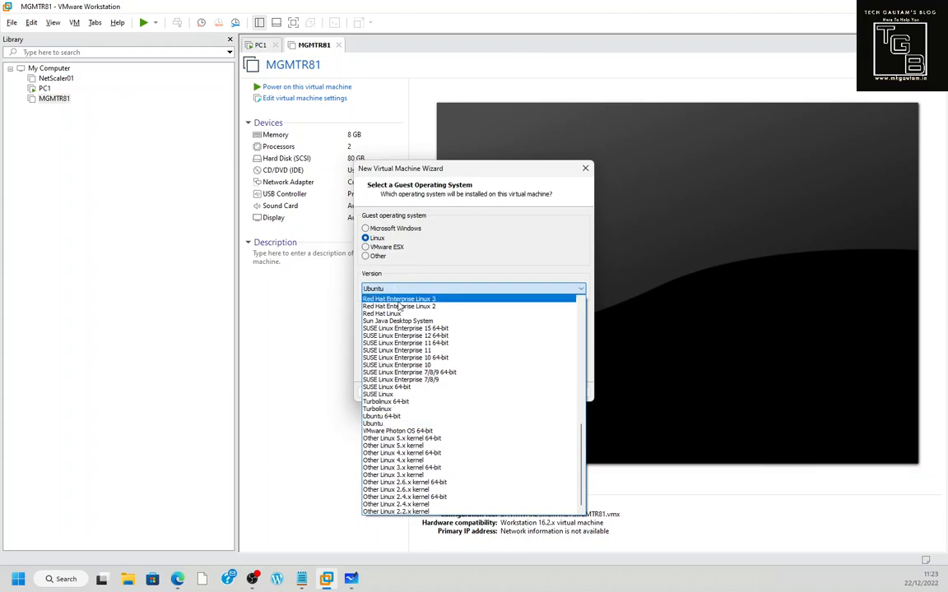
left_click(433, 441)
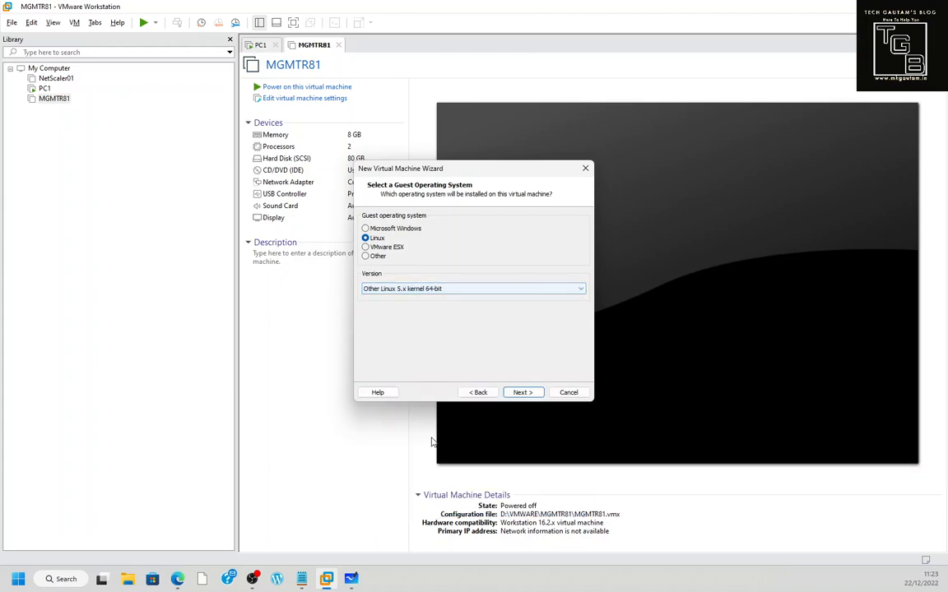
left_click(521, 392)
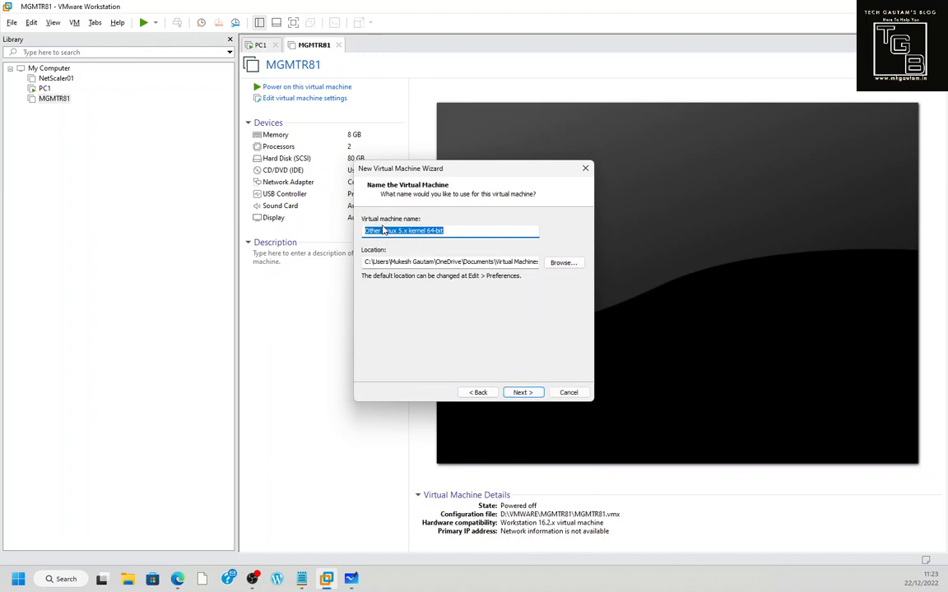
Name the virtual machine MGMGR81.10 and store it in a new folder MGMTR81.10 inside D:\VMWARE.
type("MGMGR81.10")
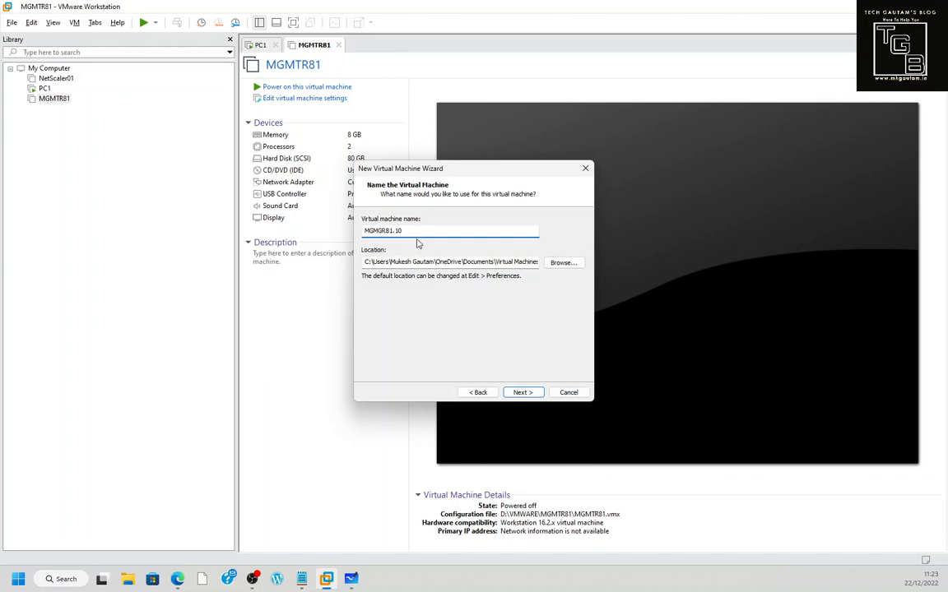
left_click(554, 263)
scroll(499, 283, "down", 5)
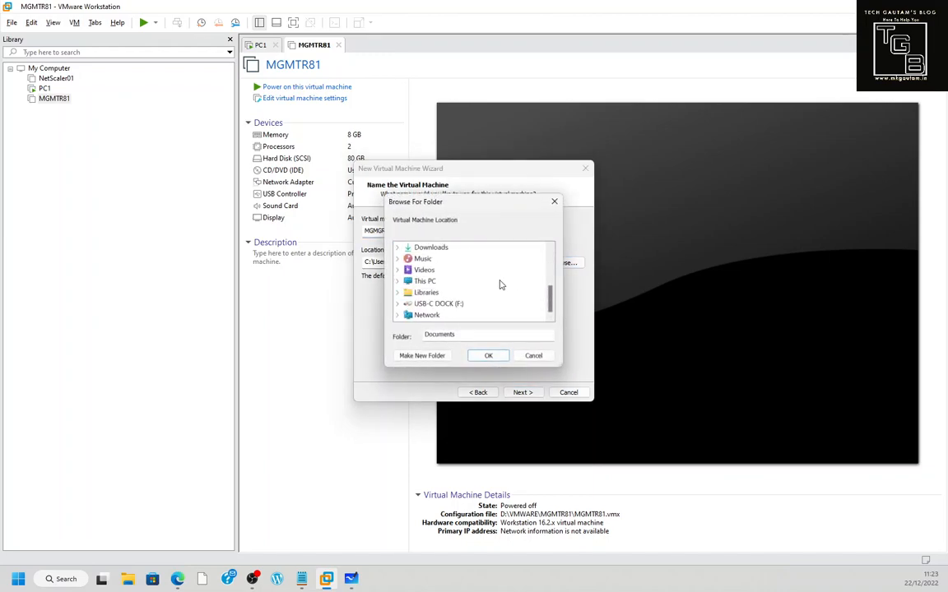
double_click(434, 281)
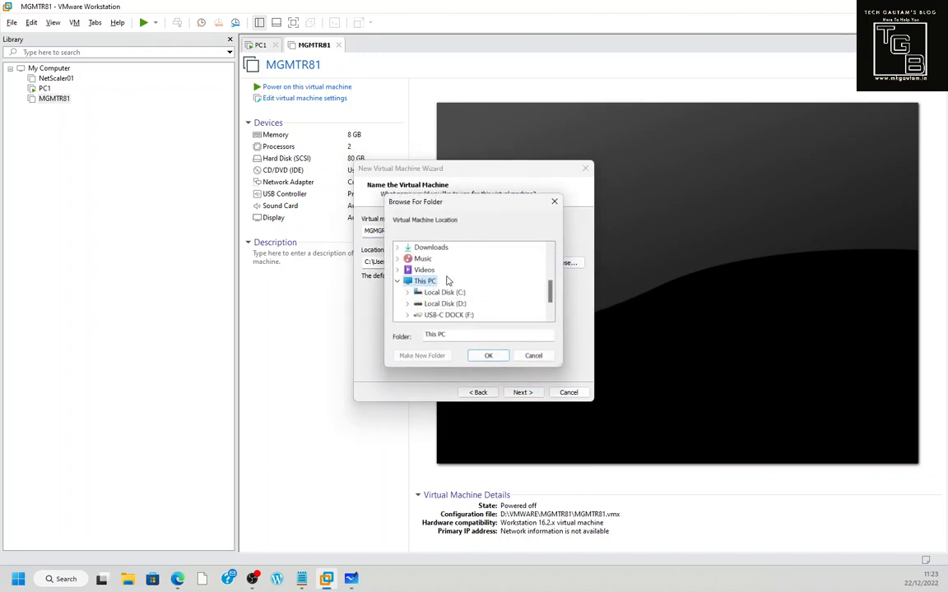
double_click(446, 270)
scroll(463, 280, "down", 5)
double_click(446, 281)
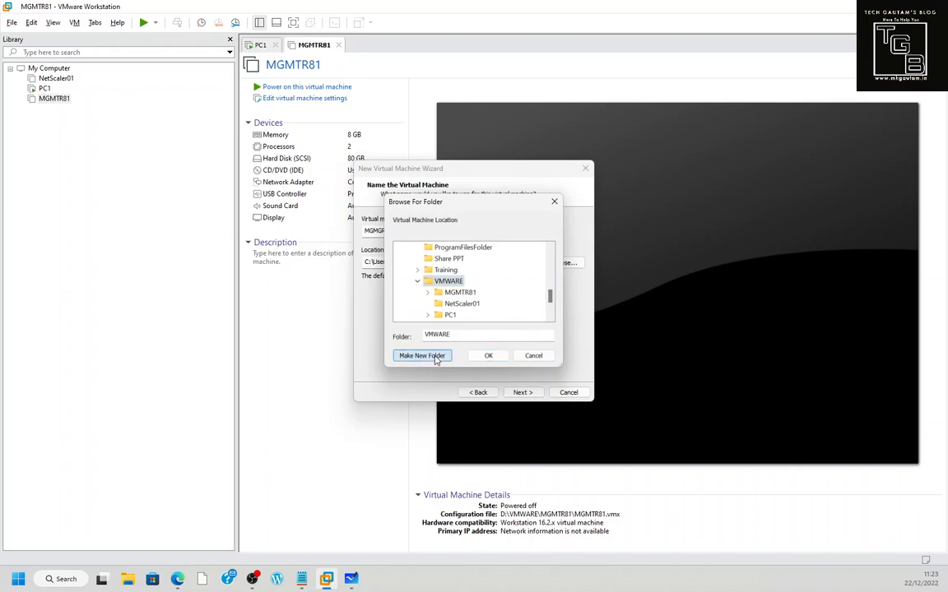
left_click(437, 356)
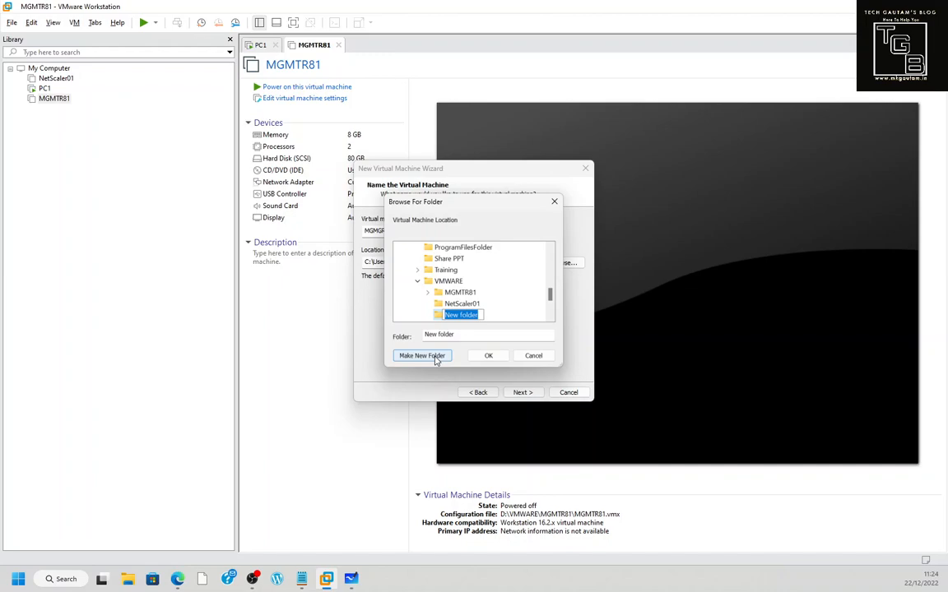
type("MGMTR81.10")
left_click(501, 305)
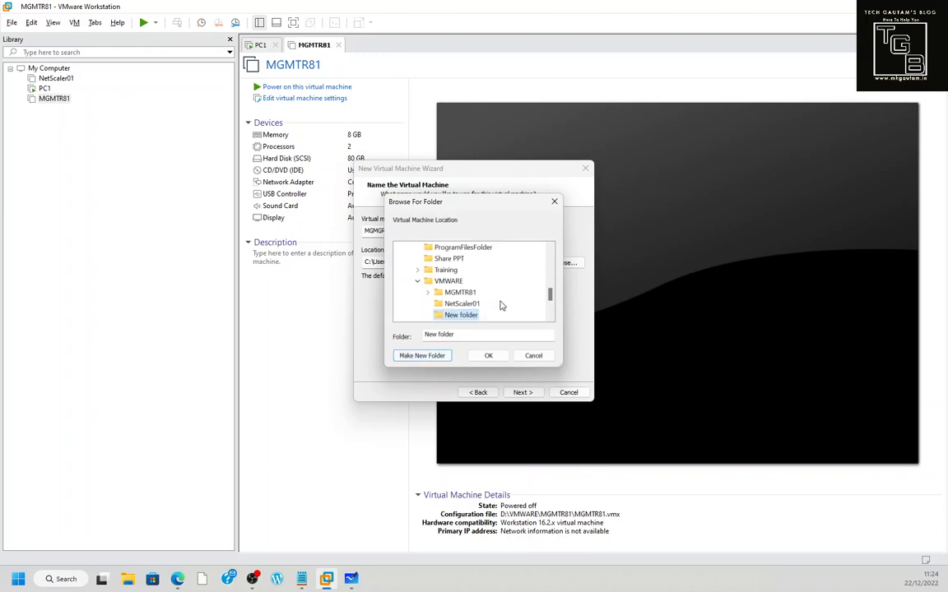
left_click(486, 357)
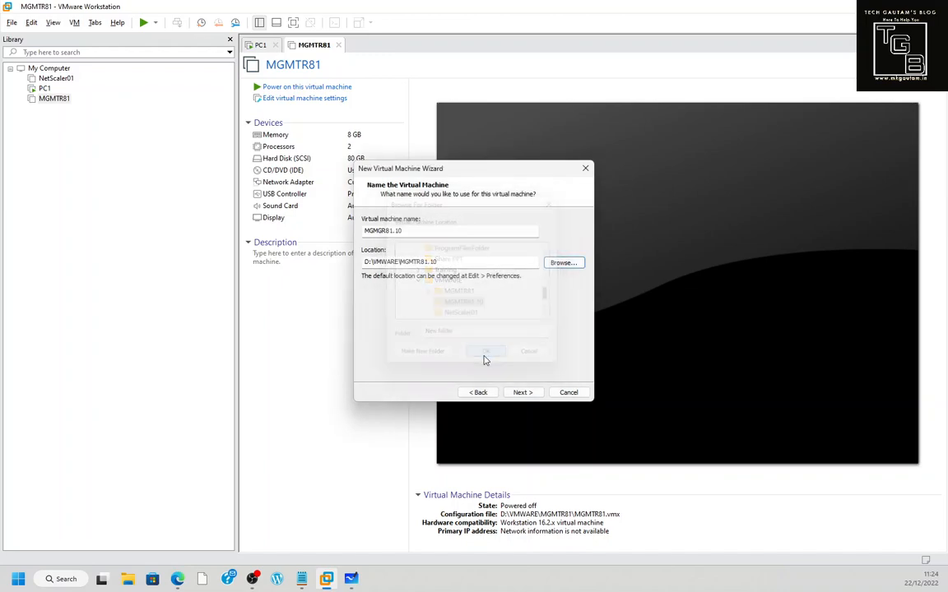
left_click(522, 395)
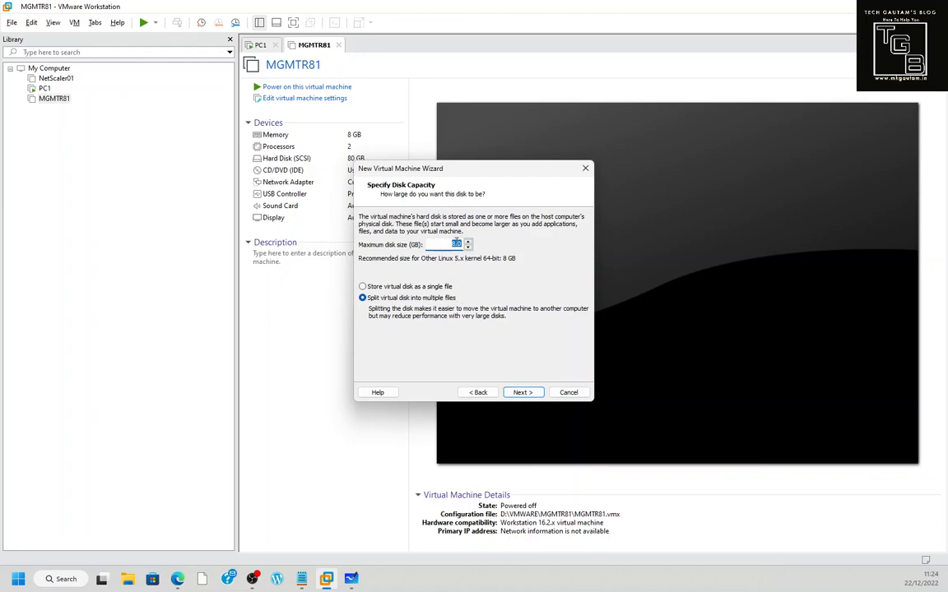
Set the virtual machine's maximum disk size to 80 GB and proceed to the creation summary.
type("80")
left_click(523, 393)
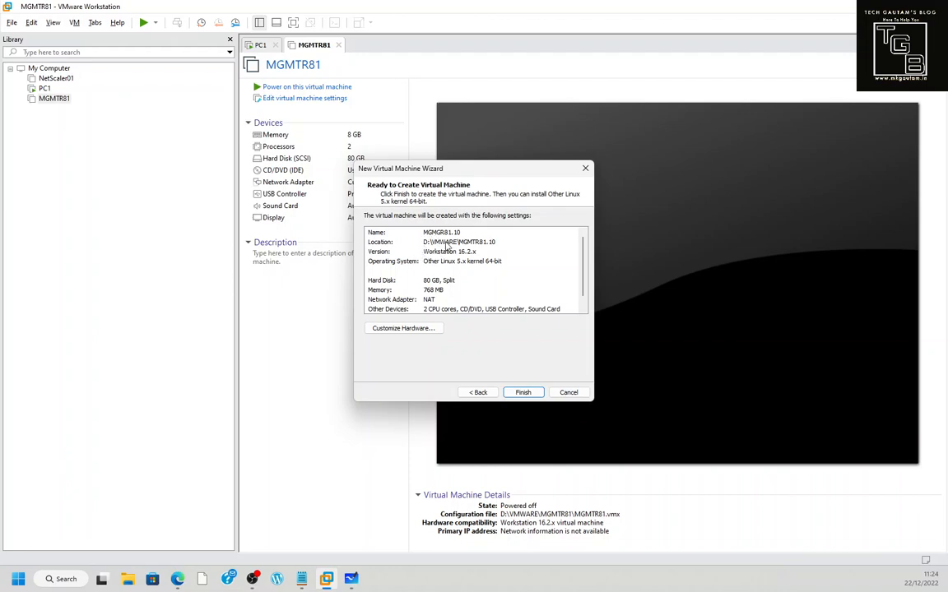
Review the creation summary: name, location, version, hard disk, memory, network adapter and other devices.
left_click(446, 234)
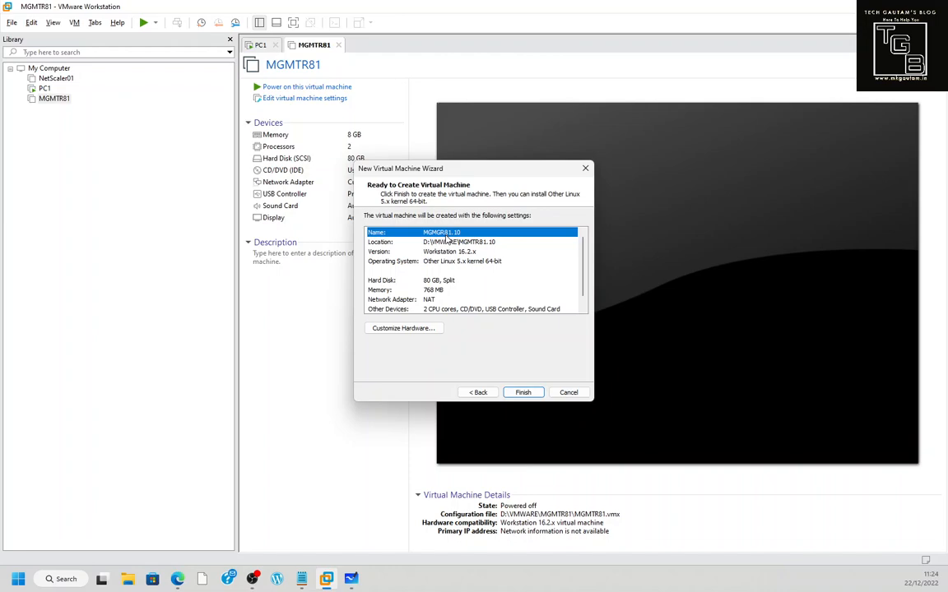
left_click(447, 242)
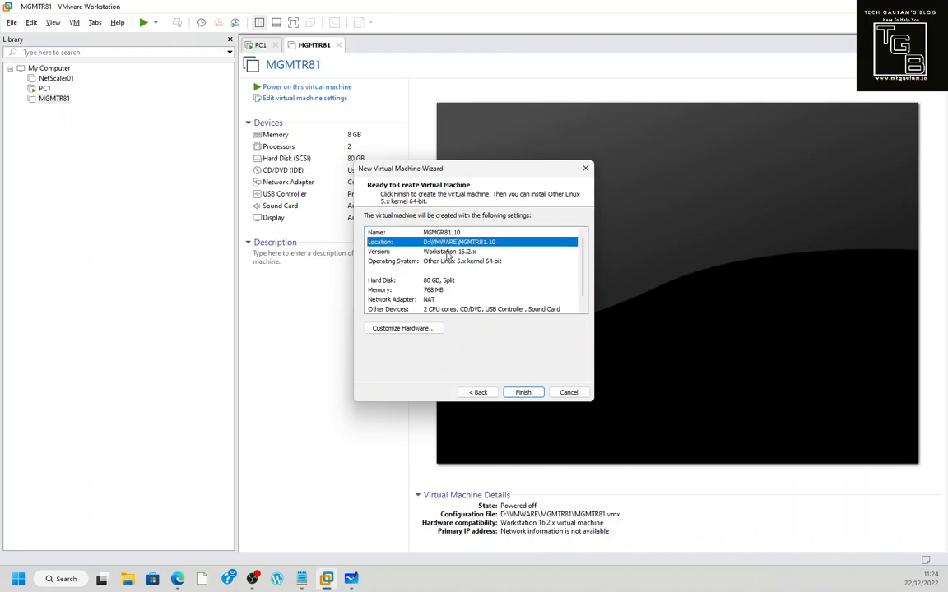
left_click(449, 252)
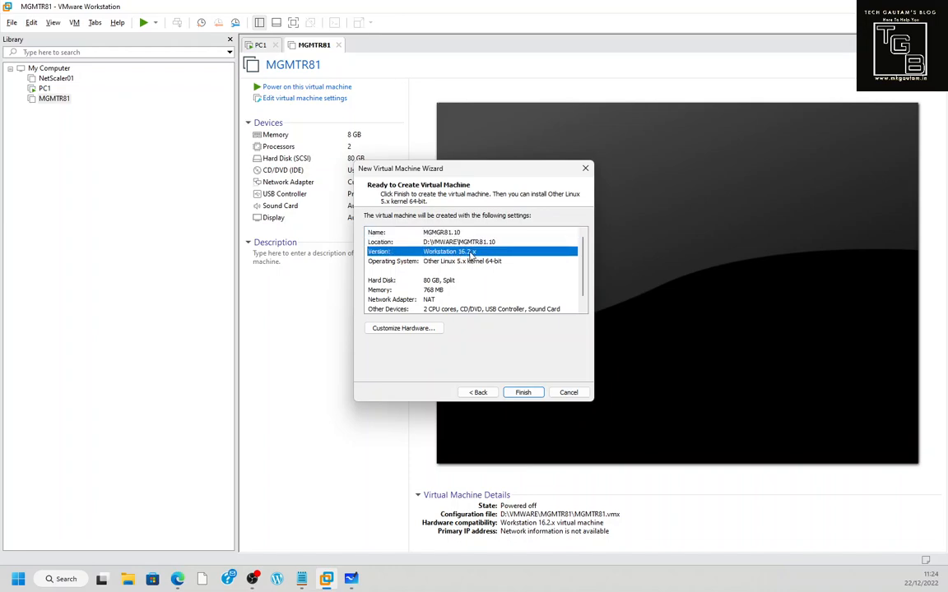
left_click(387, 281)
left_click(412, 291)
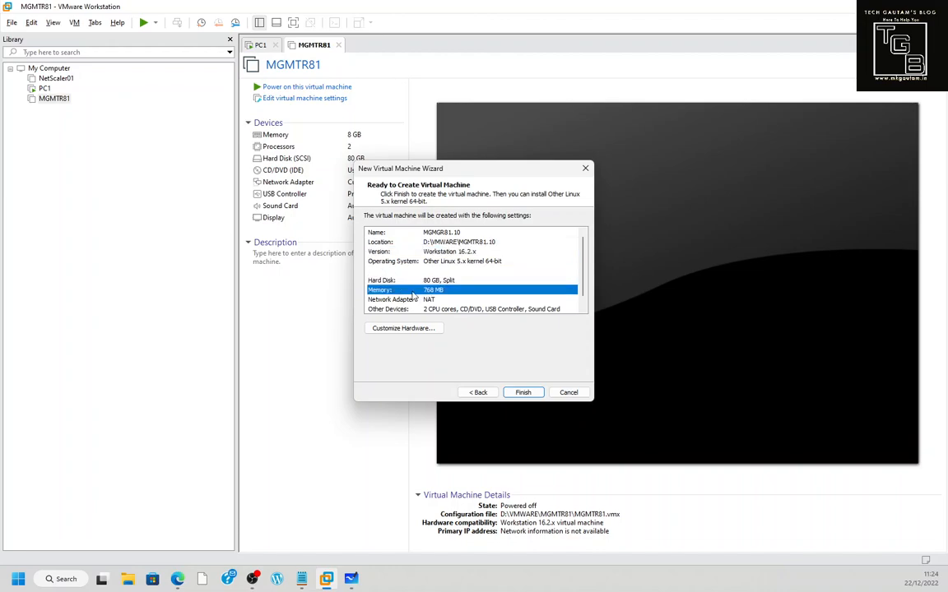
scroll(443, 293, "down", 1)
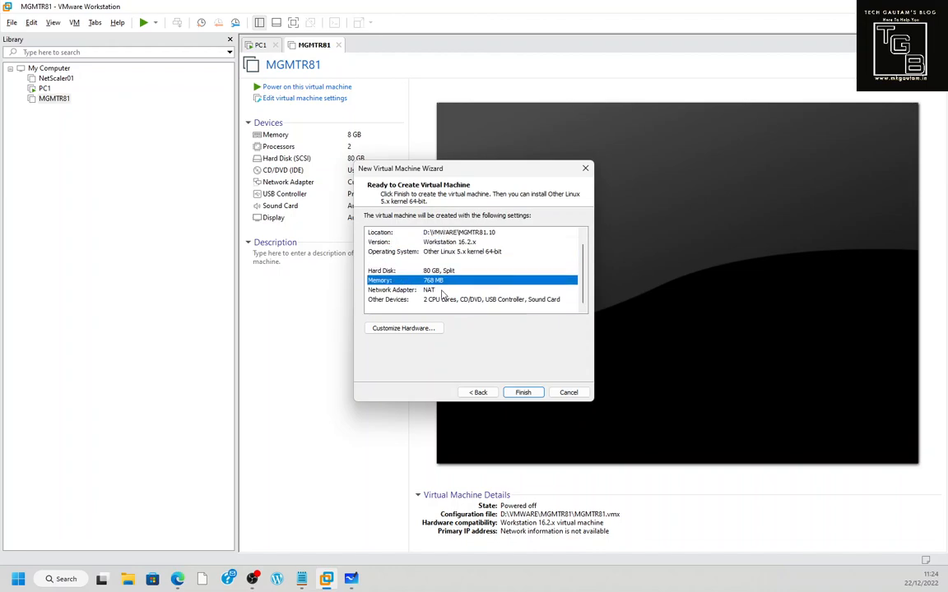
left_click(407, 292)
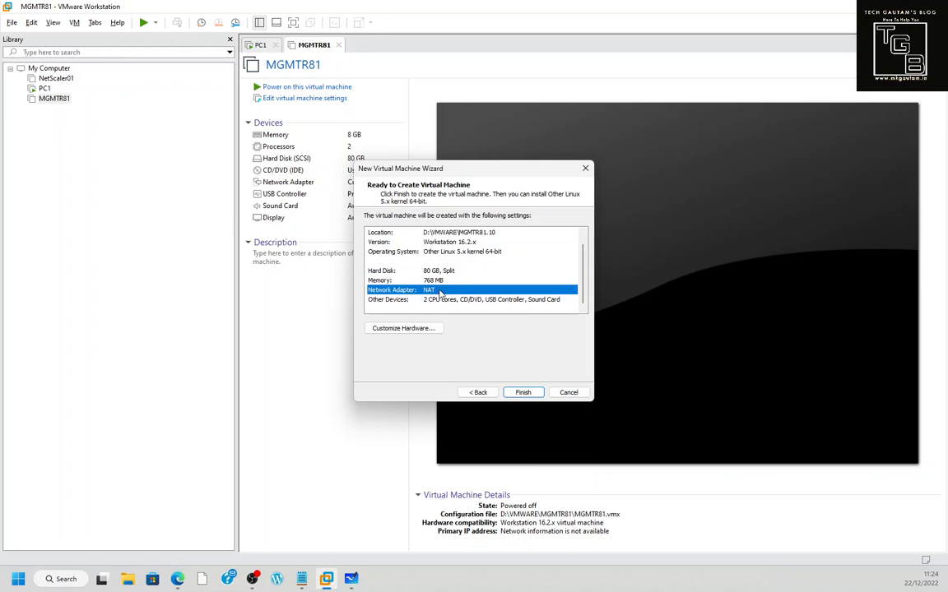
left_click(436, 300)
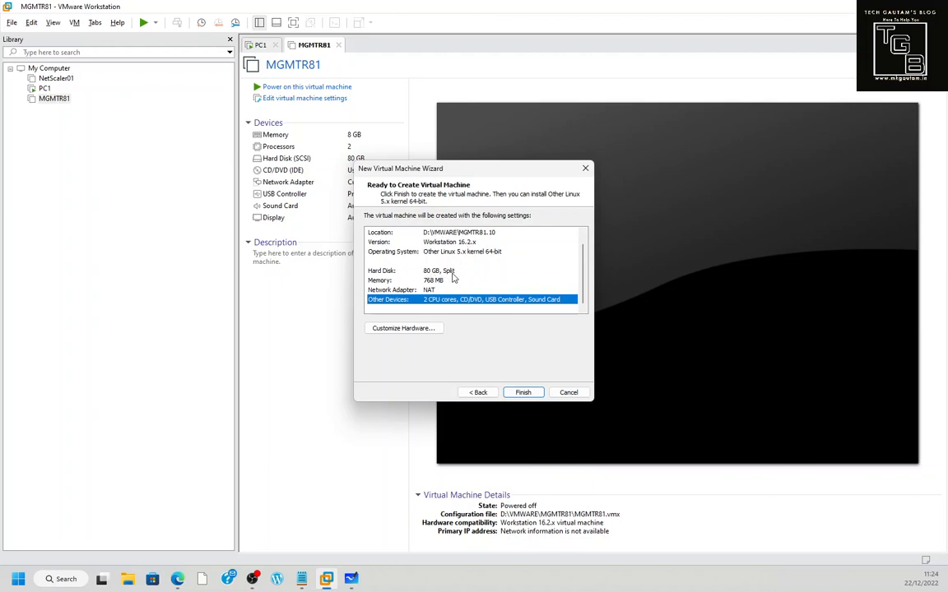
left_click(392, 281)
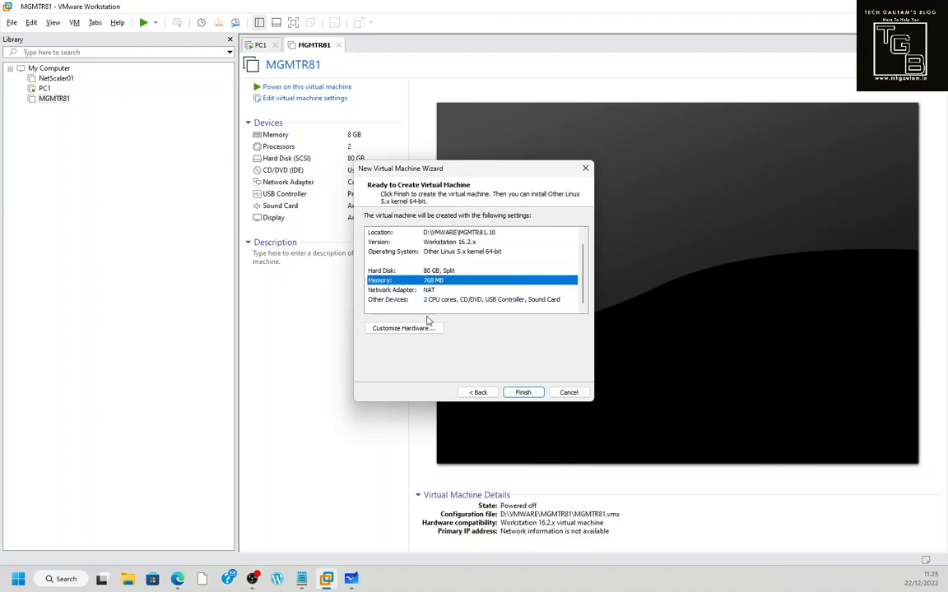
Customize the hardware with 4096 MB of memory and check the number of processors and cores per processor.
left_click(404, 332)
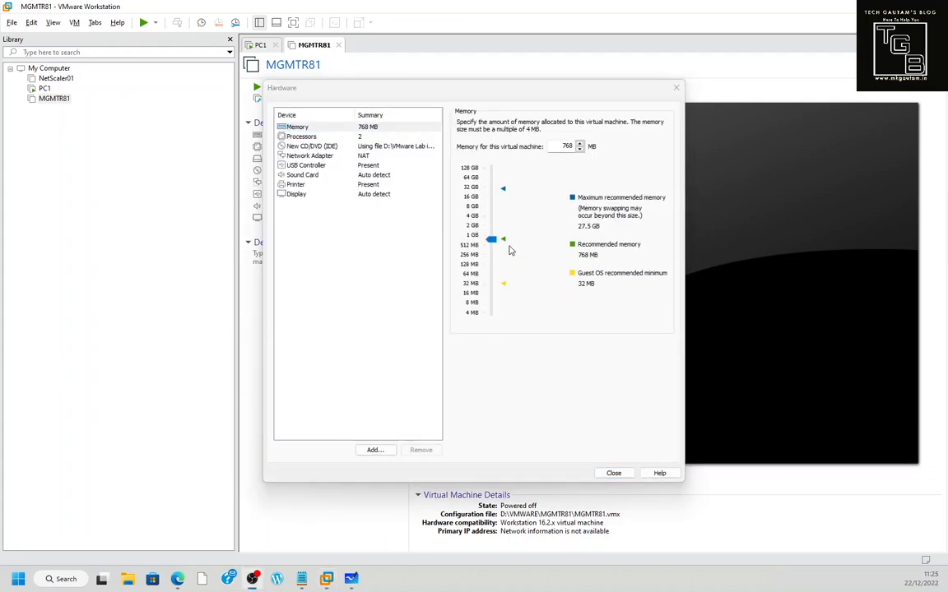
left_click_drag(495, 241, 494, 218)
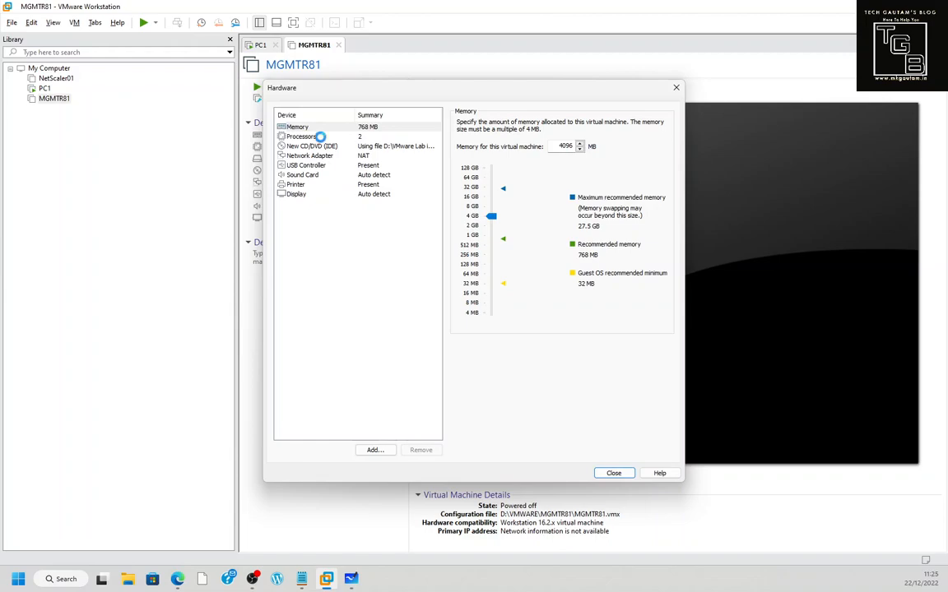
left_click(319, 137)
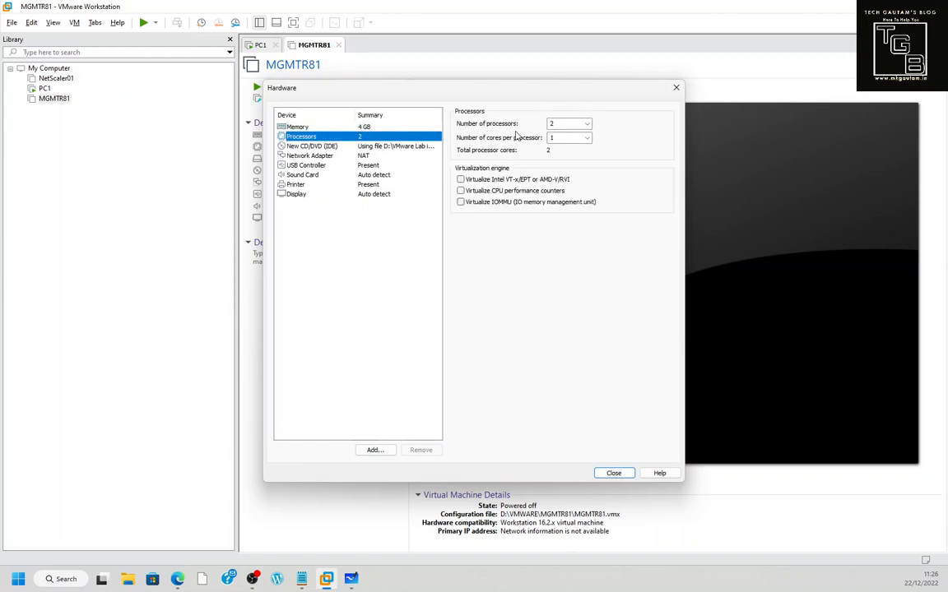
left_click(556, 124)
left_click(588, 125)
left_click(586, 123)
left_click(587, 138)
left_click(586, 139)
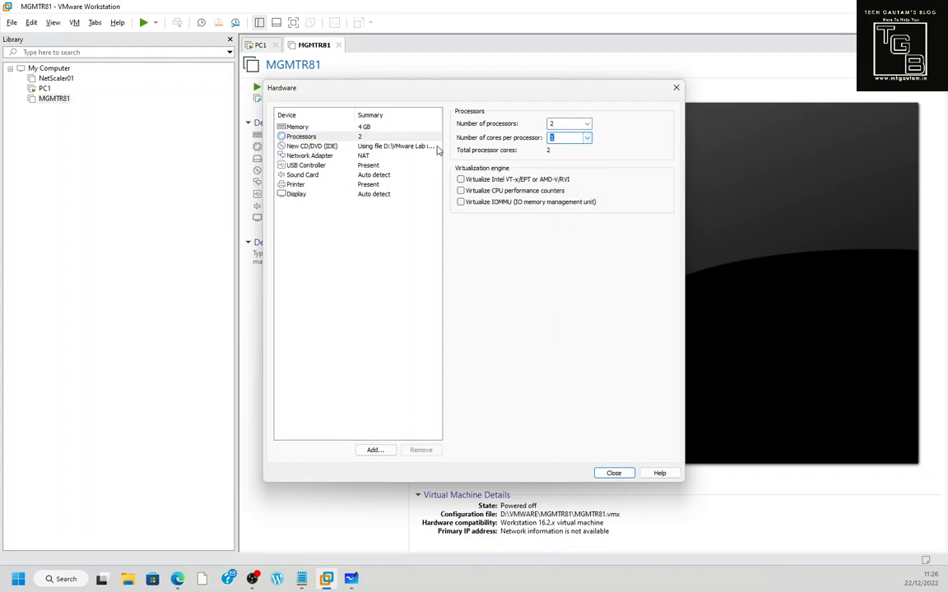
Connect the virtual machine's network adapter to the custom virtual network VMnet2.
left_click(325, 155)
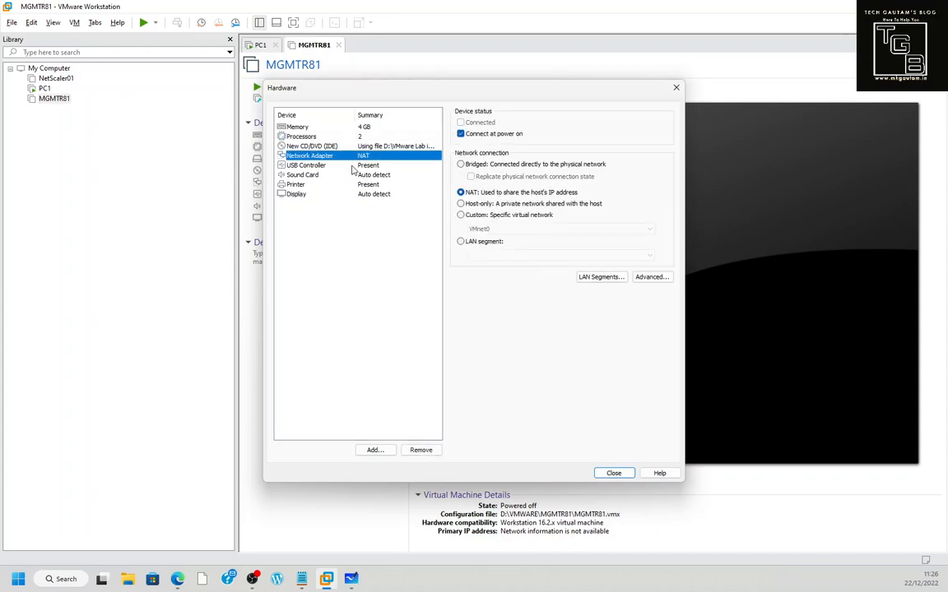
left_click(461, 215)
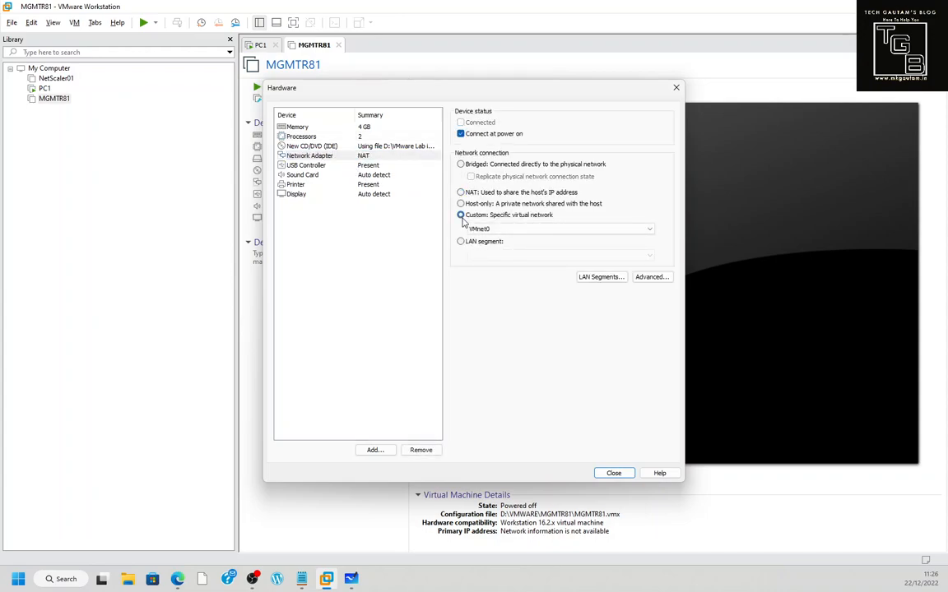
left_click(477, 229)
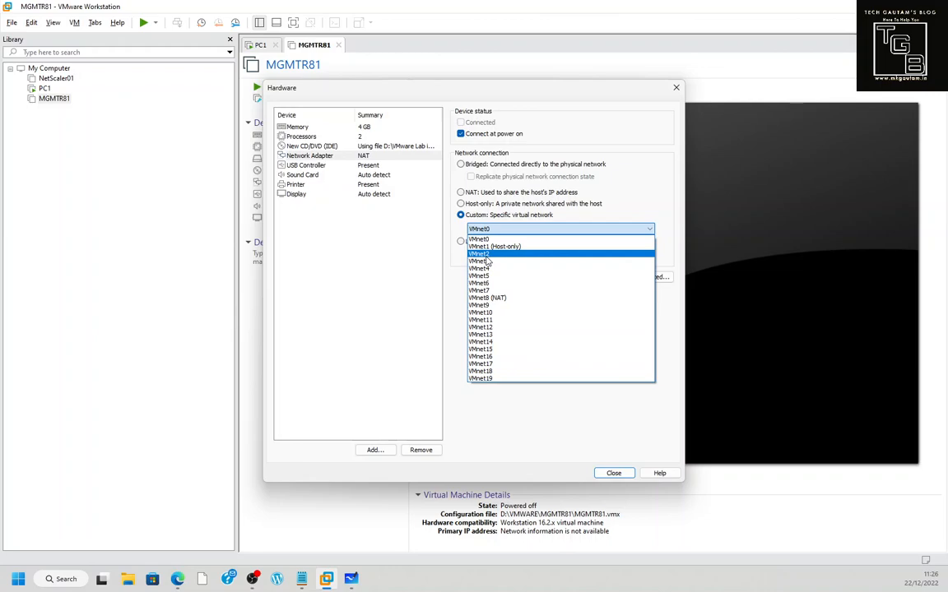
left_click(486, 255)
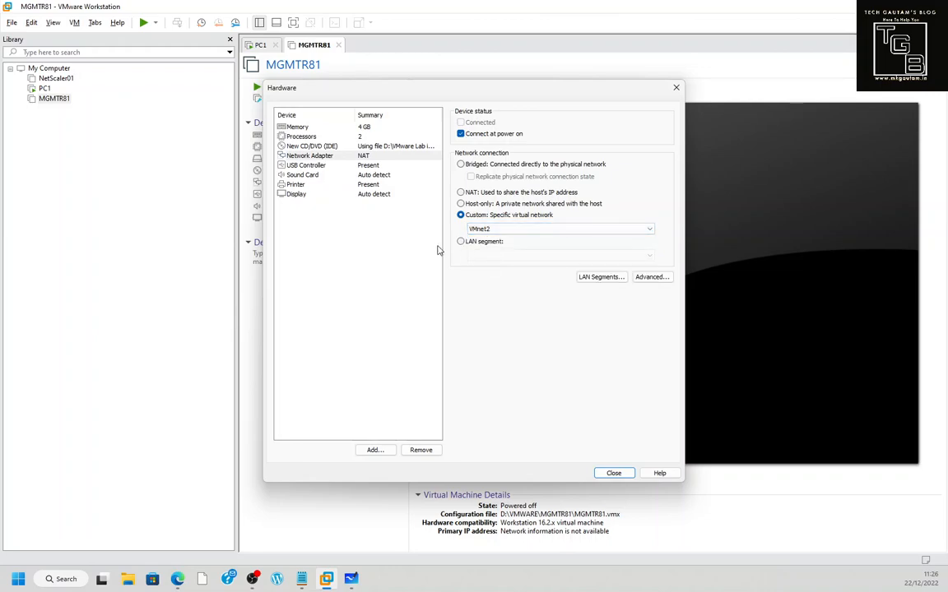
Remove the printer from the virtual machine's hardware and finish creating the virtual machine.
left_click(333, 165)
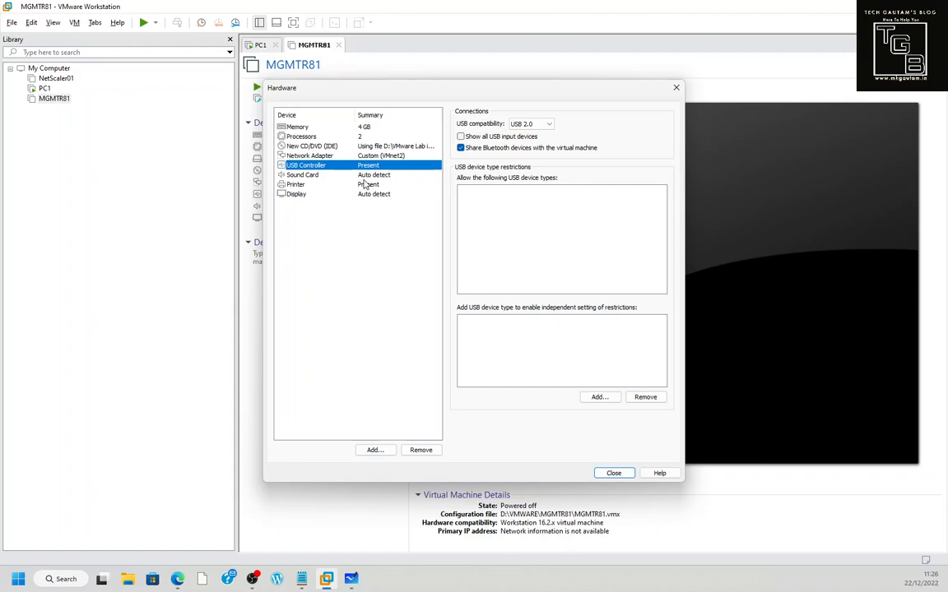
left_click(364, 184)
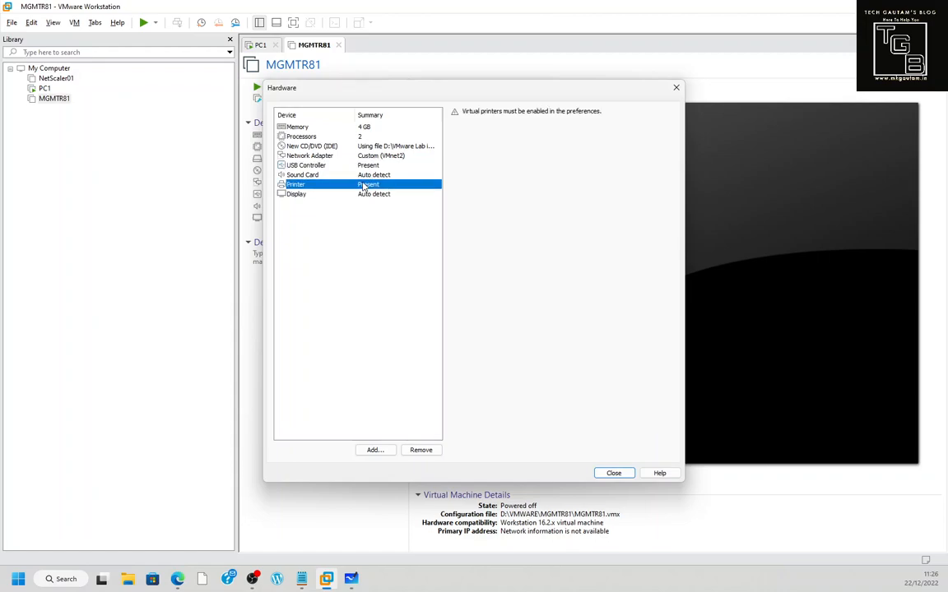
left_click(421, 451)
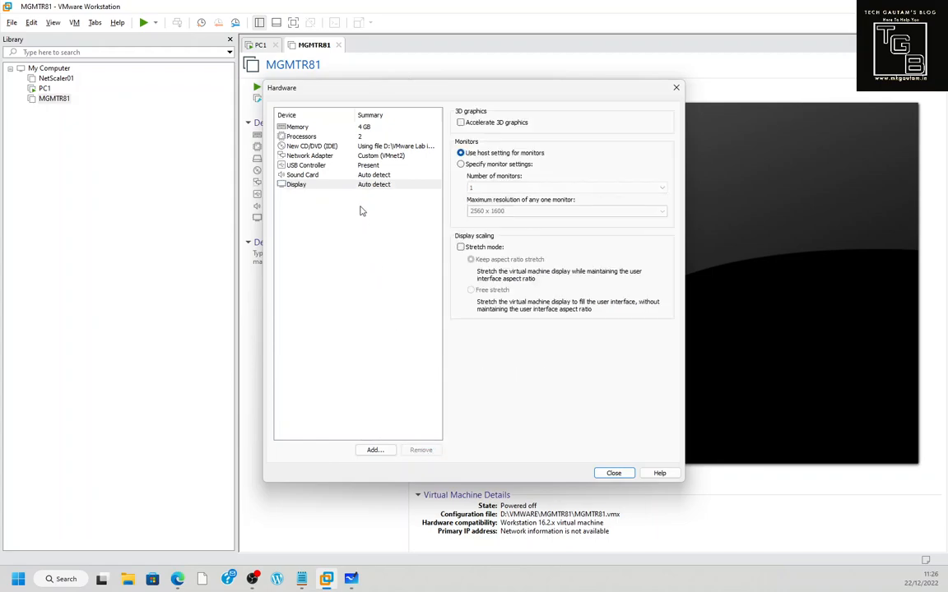
left_click(611, 474)
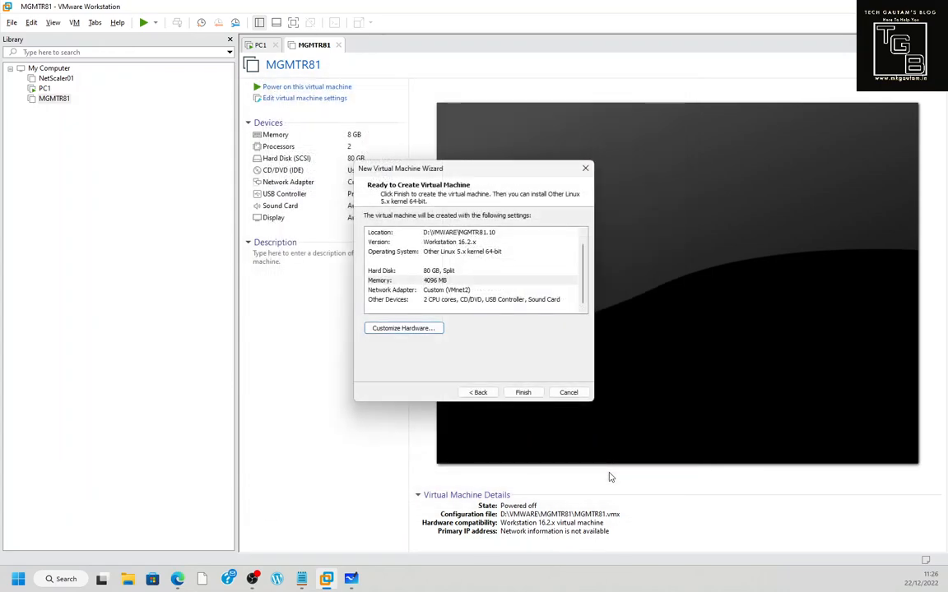
left_click(527, 393)
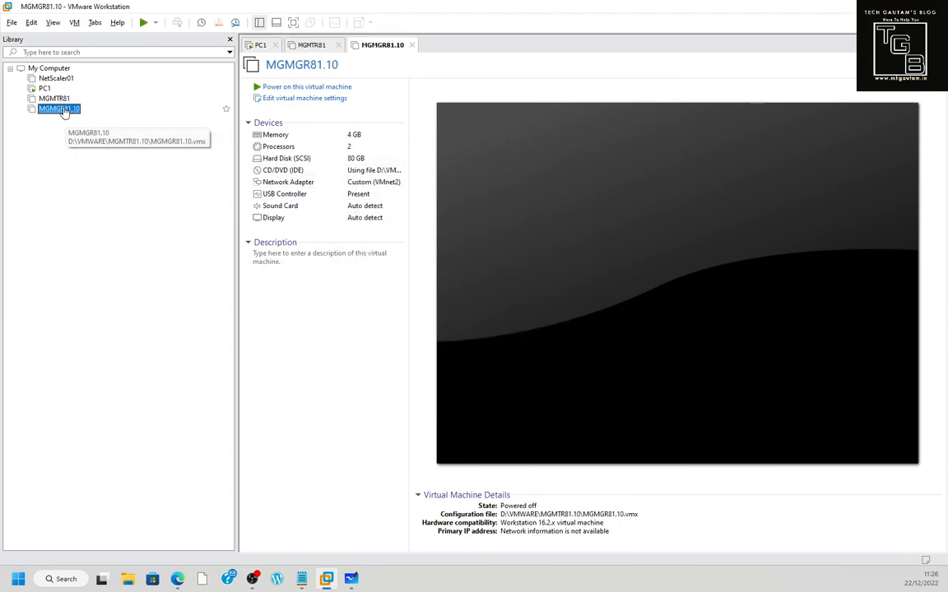
Power on the MGMGR81.10 virtual machine in full screen and choose to install Gaia on this system.
left_click(284, 86)
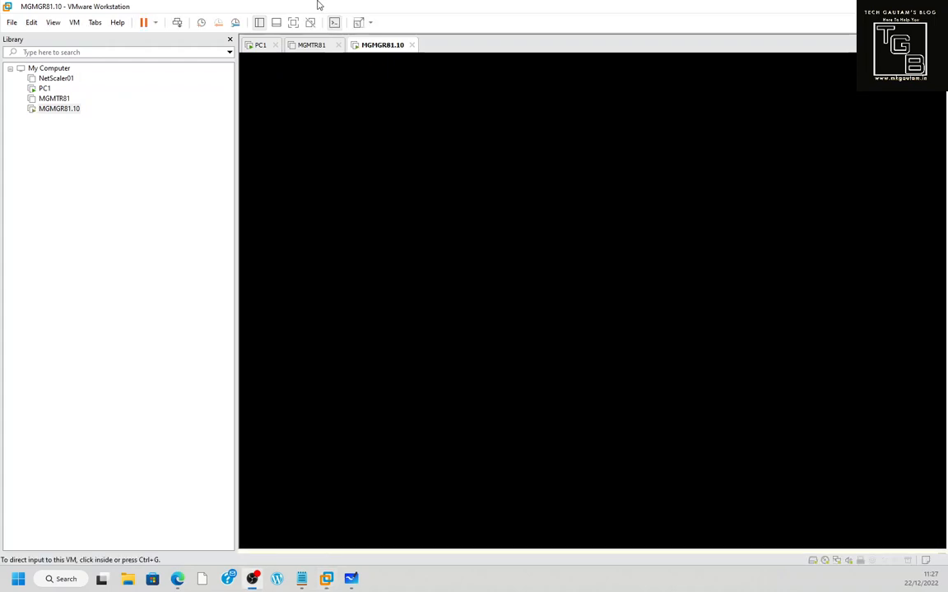
left_click(293, 22)
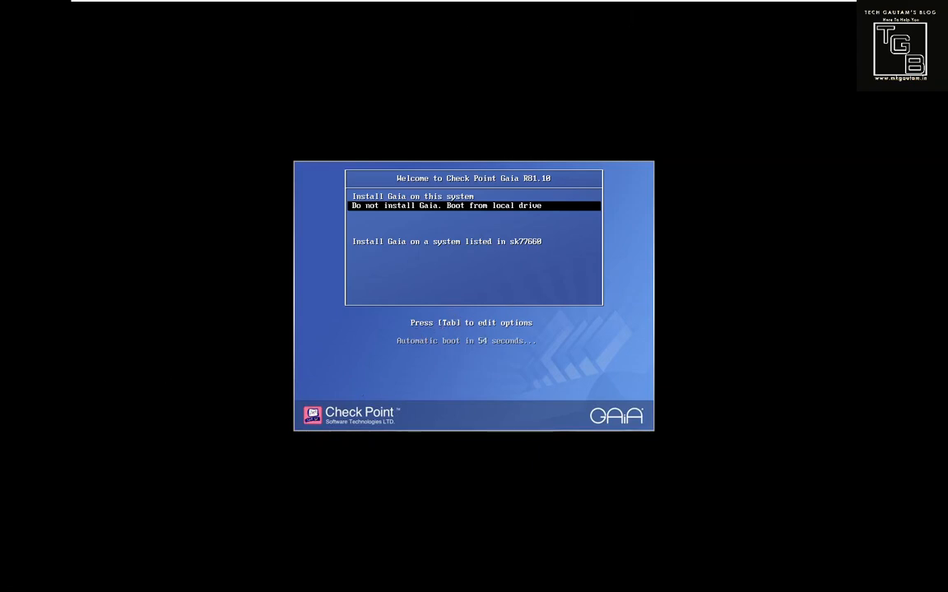
left_click(486, 242)
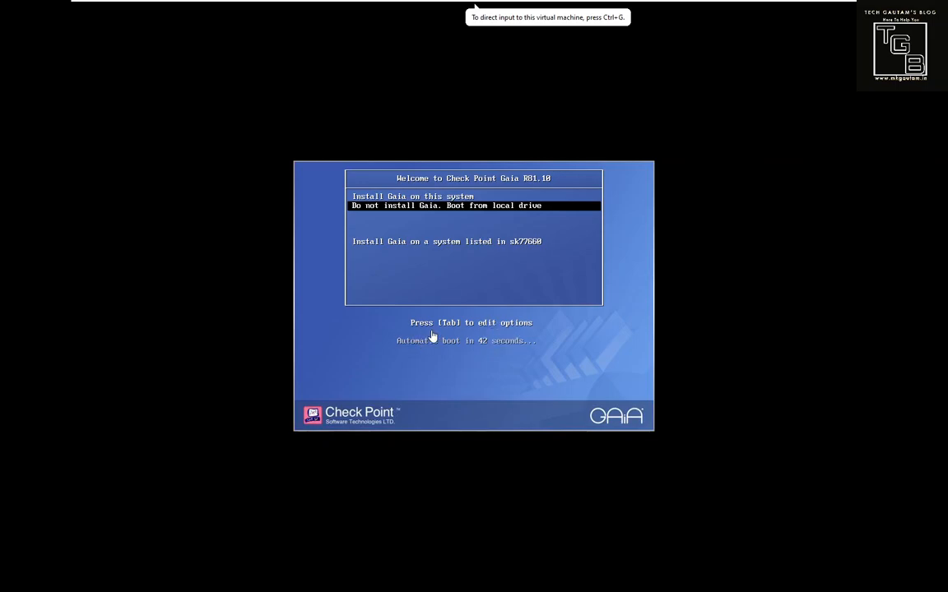
left_click(437, 203)
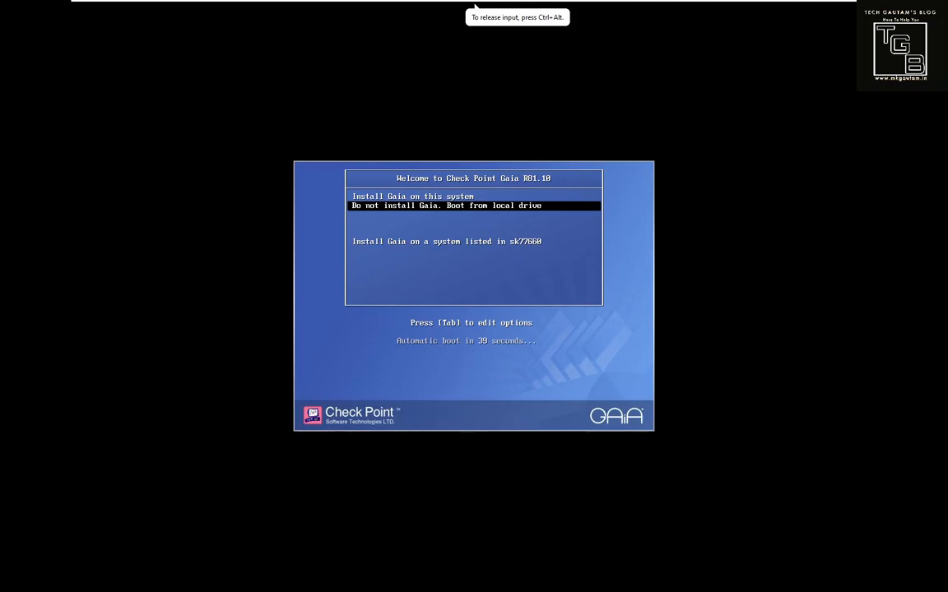
key("Up")
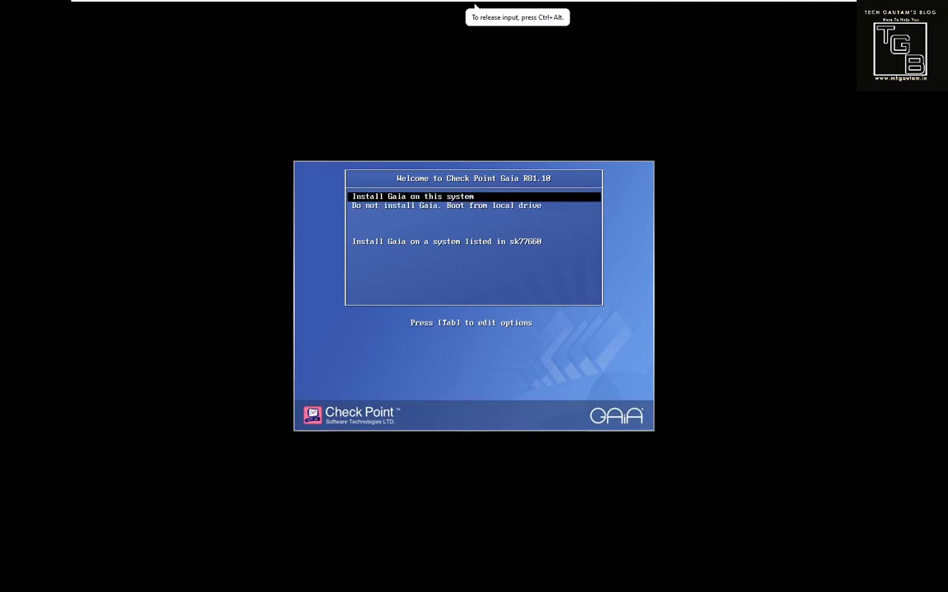
key("Down")
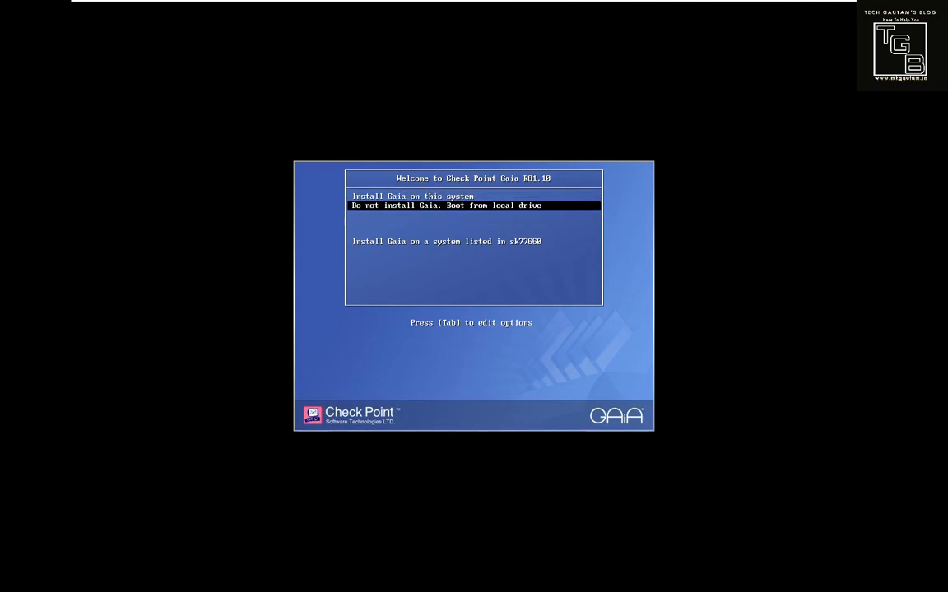
key("Up")
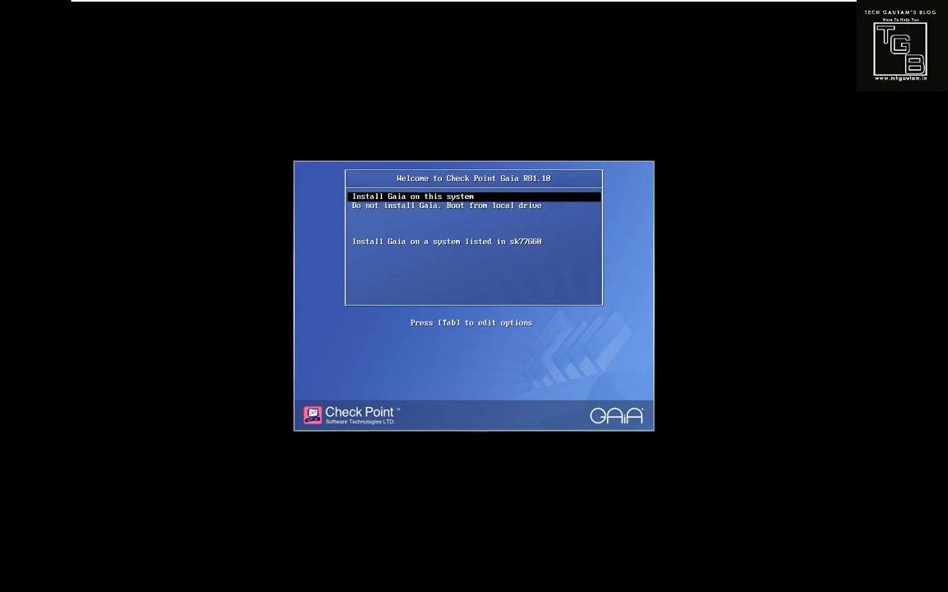
key("Return")
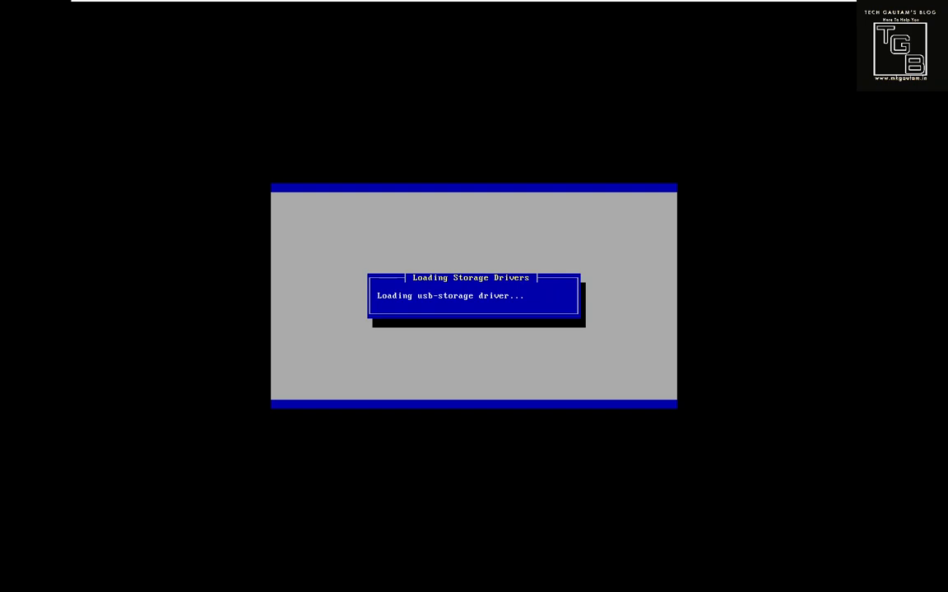
Proceed with the Check Point Gaia R81.10 installation and accept the US keyboard type.
key("ctrl+alt")
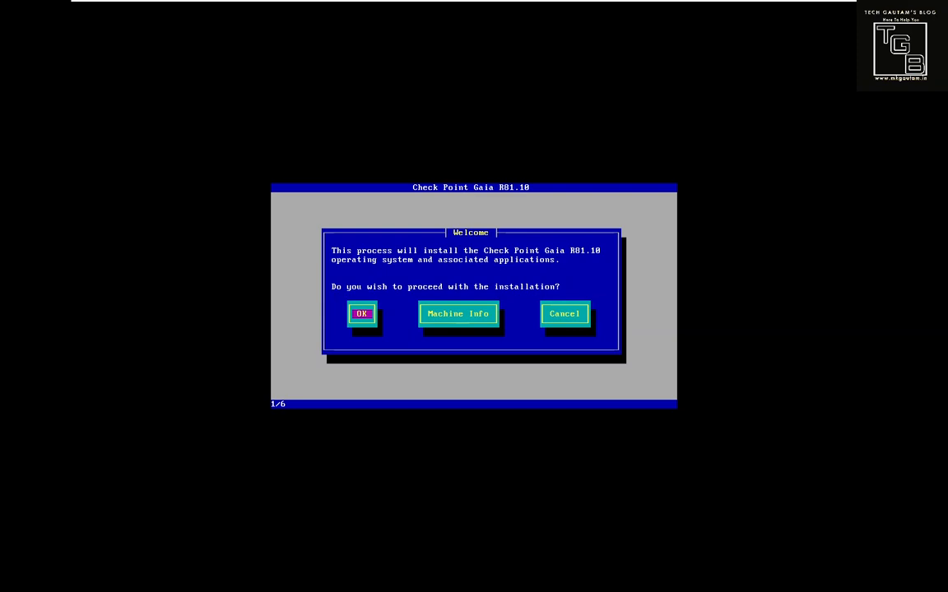
left_click(423, 282)
key("Return")
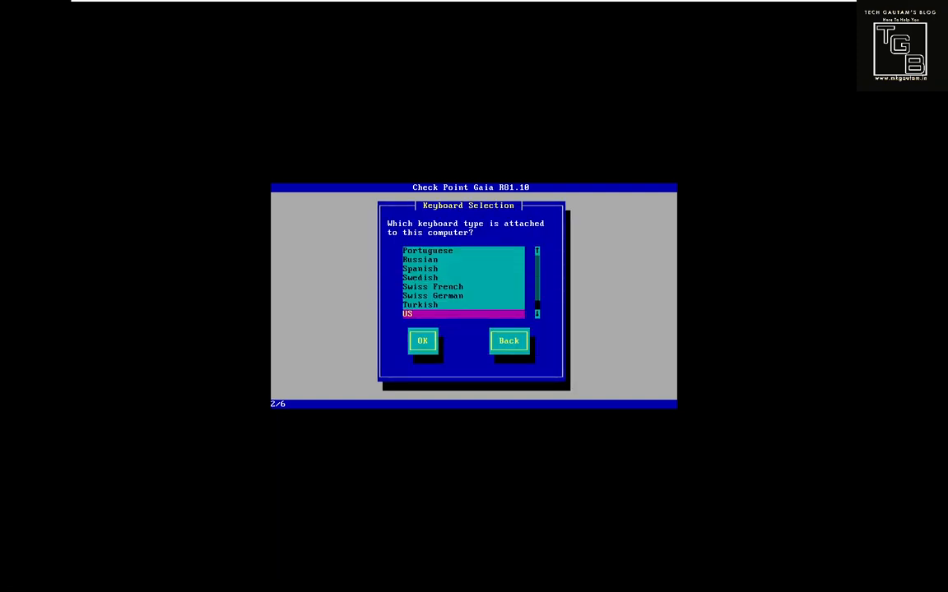
key("Tab")
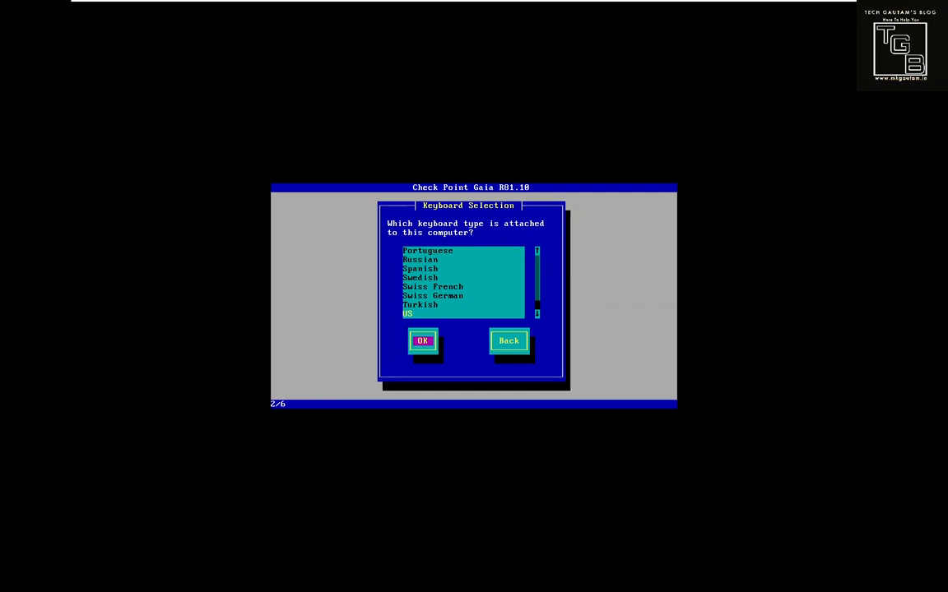
key("Return")
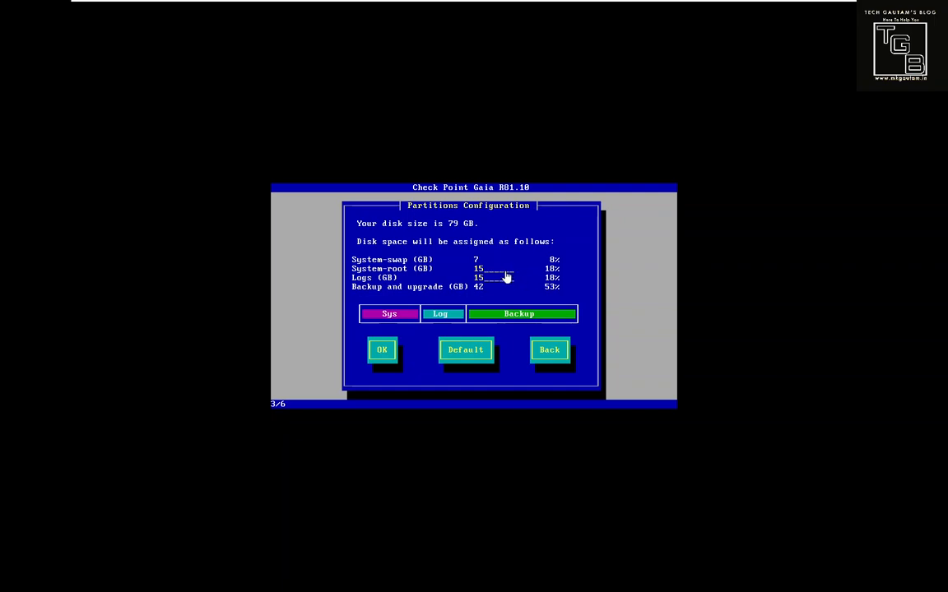
Accept the proposed disk partition sizes, including 15 GB each for system-root and logs.
left_click(381, 349)
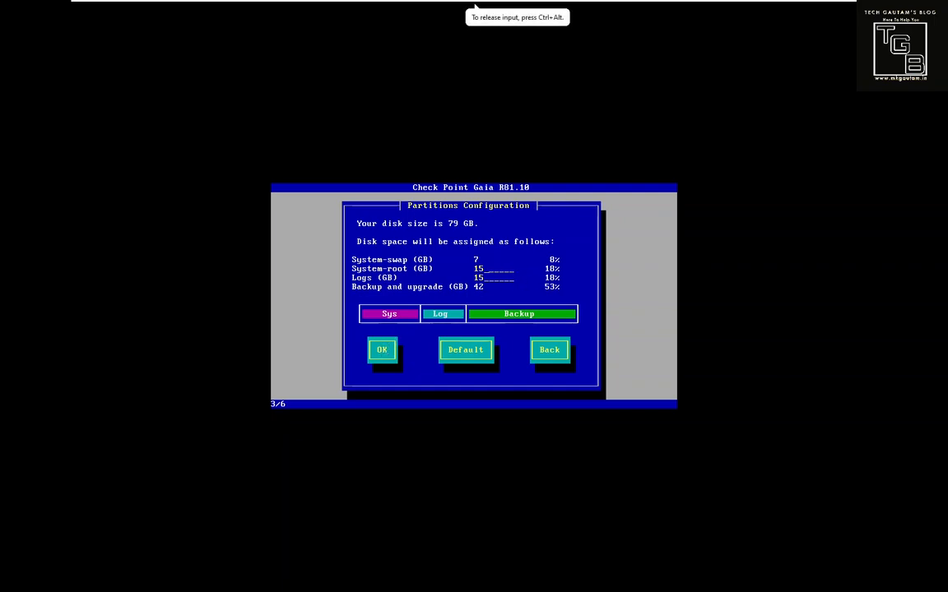
key("Tab")
key("Return")
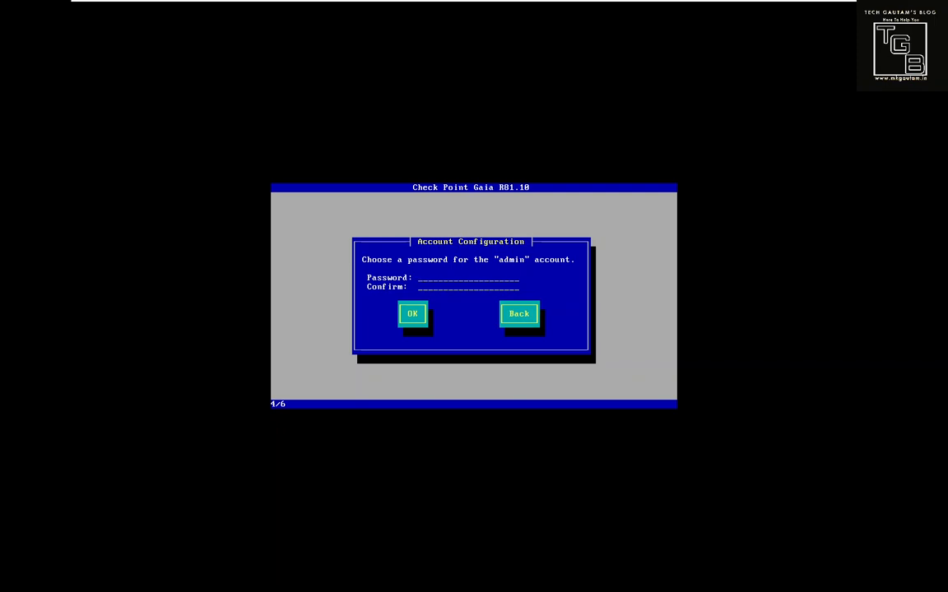
Enter and confirm a password for the admin account, and accept the account configuration.
type("***********")
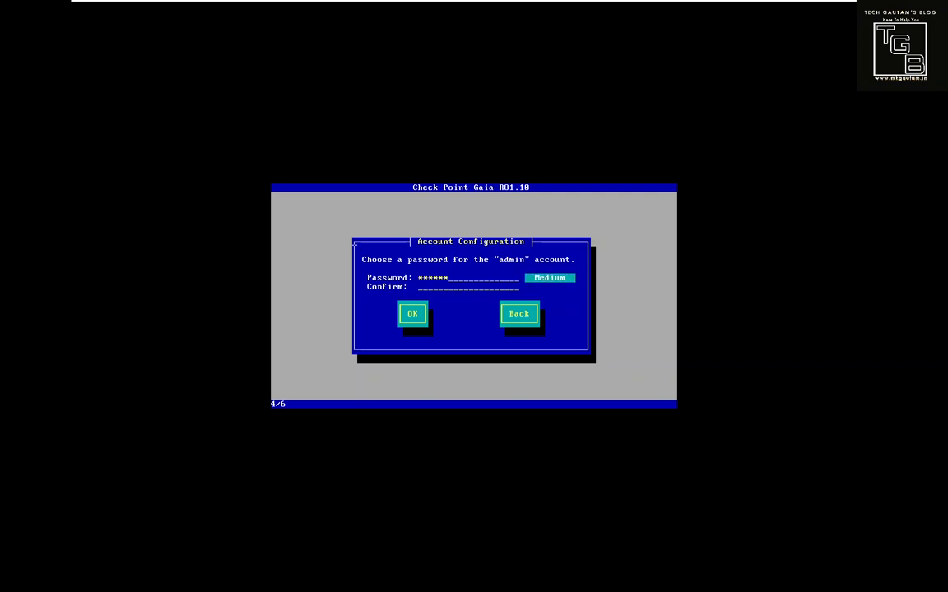
key("Tab")
type("***********")
key("Tab")
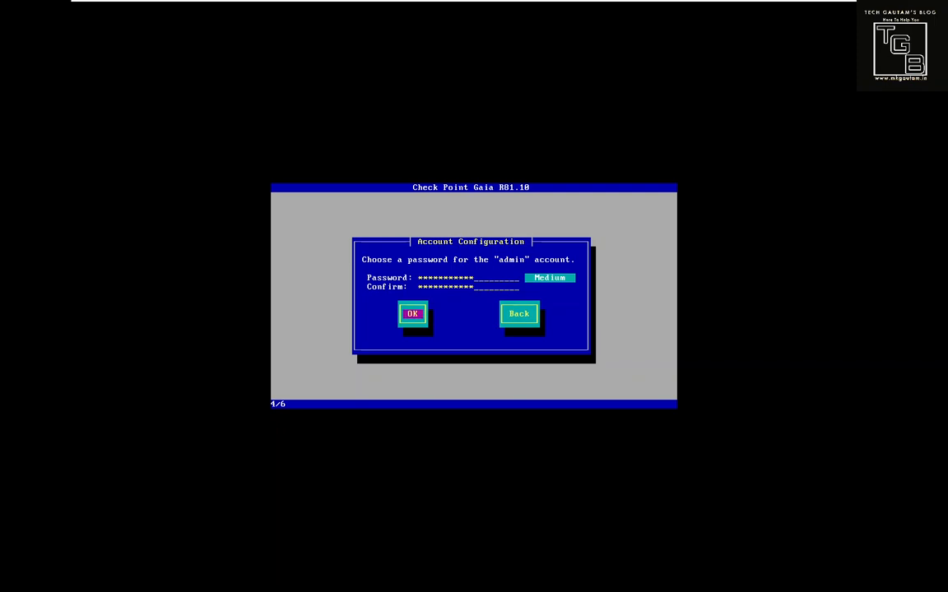
key("Return")
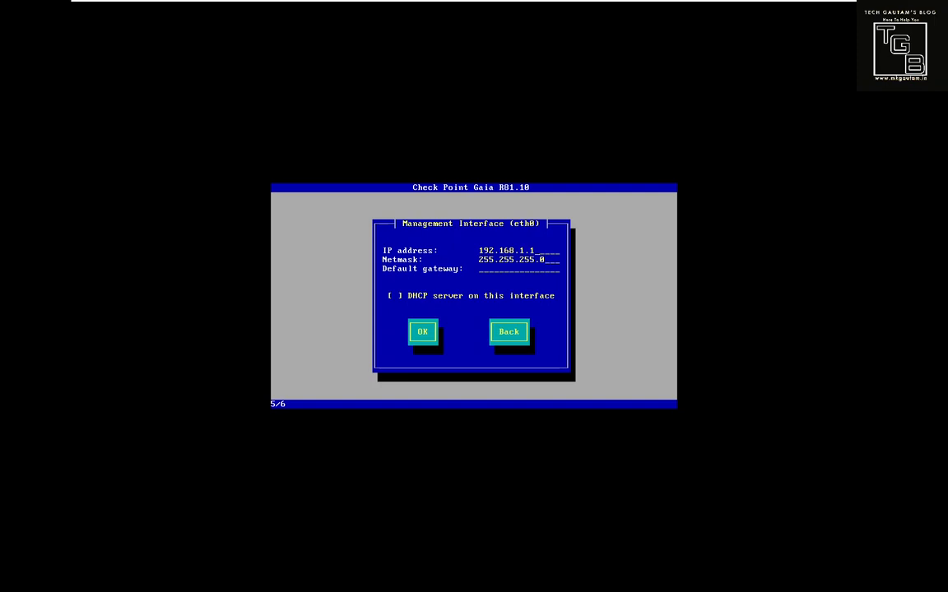
Configure the eth0 management interface with IP address 10.0.0.6 and default gateway 10.0.0.254, leaving the DHCP server off.
key("BackSpace")
key("BackSpace")
key("BackSpace")
key("BackSpace")
type("0.0.0.6")
key("Tab")
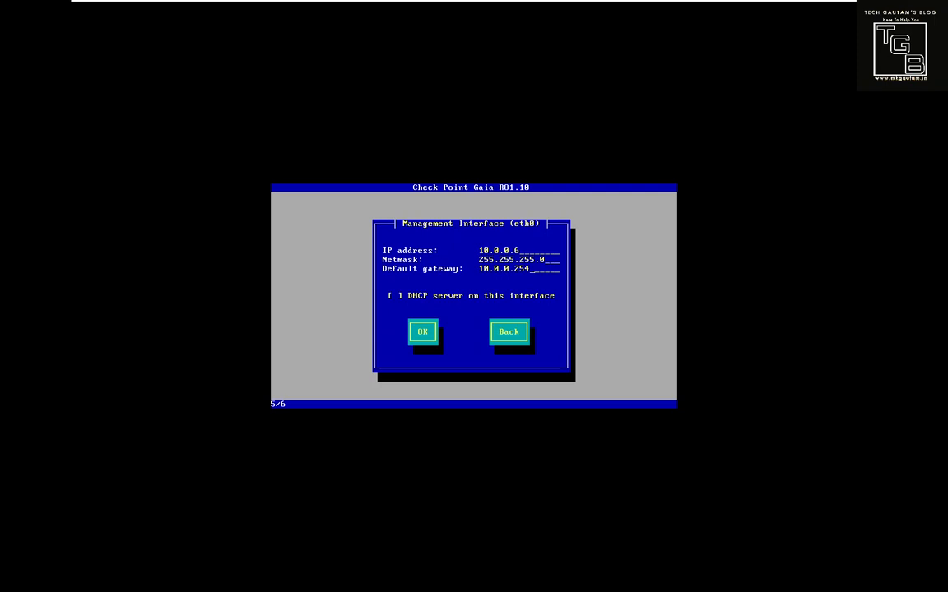
key("Tab")
key("Tab")
key("Return")
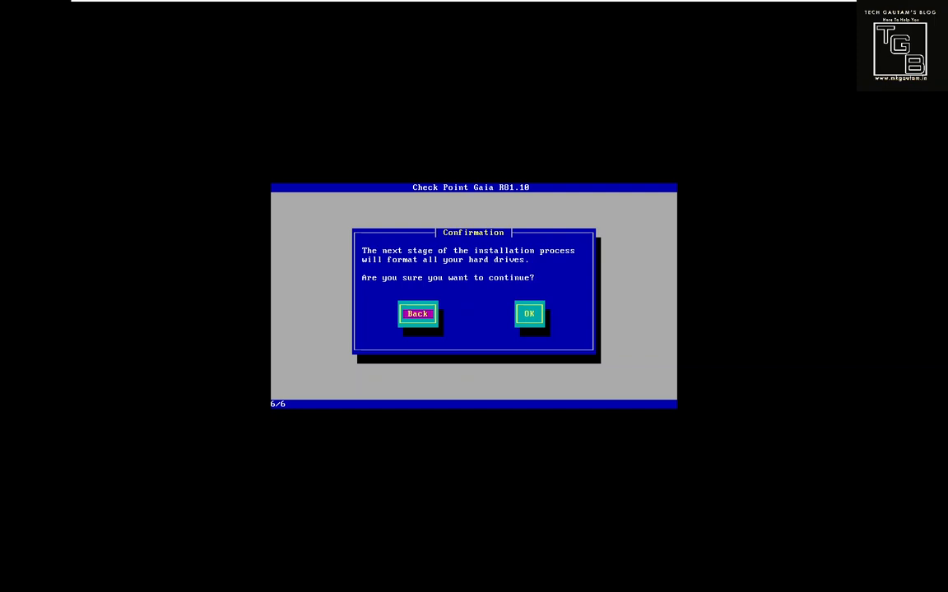
Confirm formatting the hard drives to install Gaia, and reboot the machine once the installation is complete.
key("Tab")
key("Return")
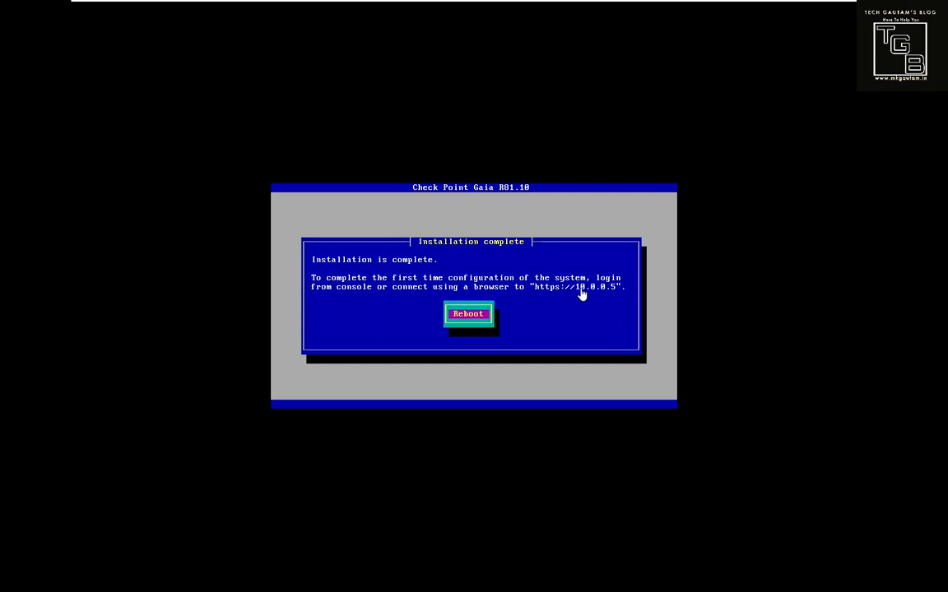
left_click(471, 326)
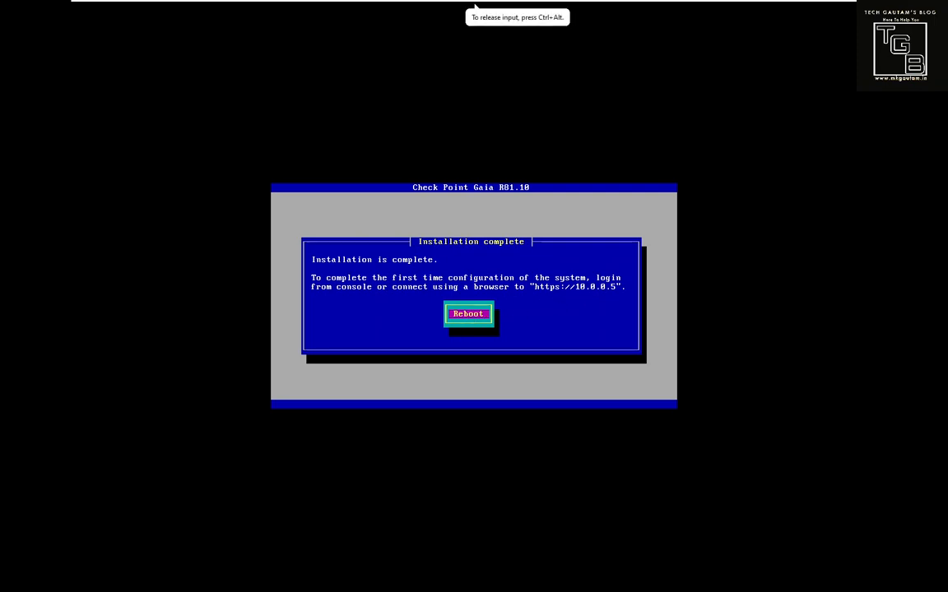
key("ctrl+alt")
left_click(499, 315)
key("Return")
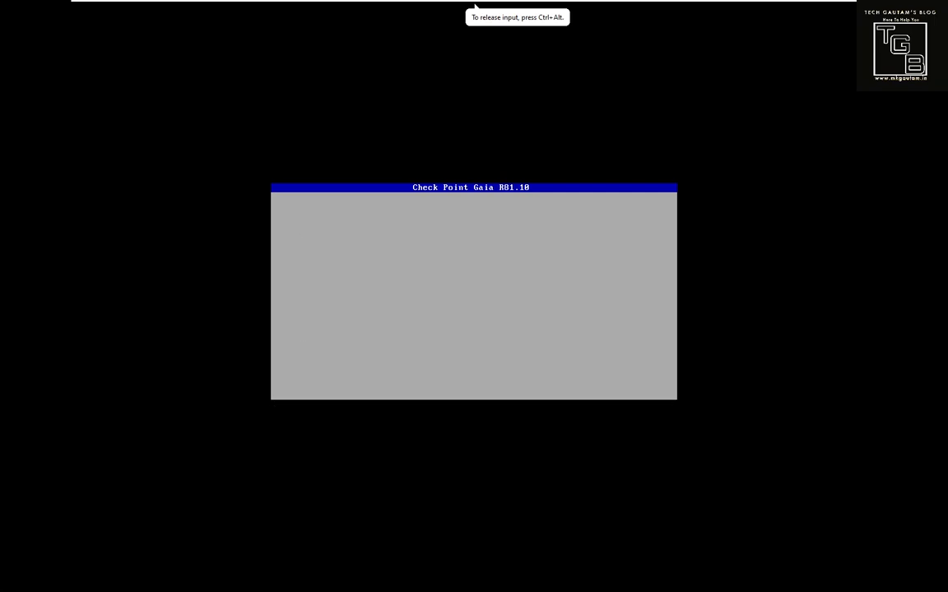
key("ctrl+alt")
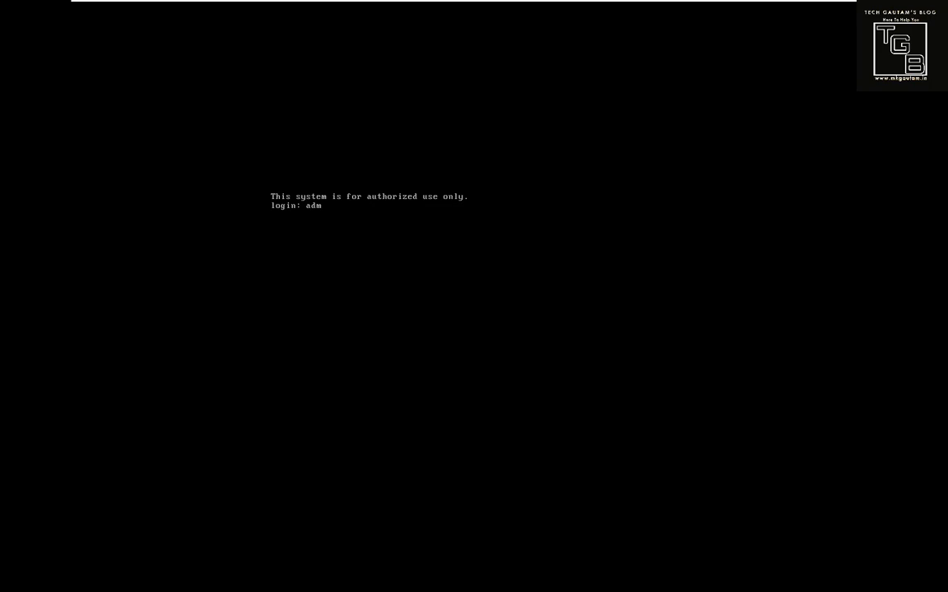
Log in at the Gaia console with the admin account and its password.
key("Return")
key("Return")
key("Return")
key("Return")
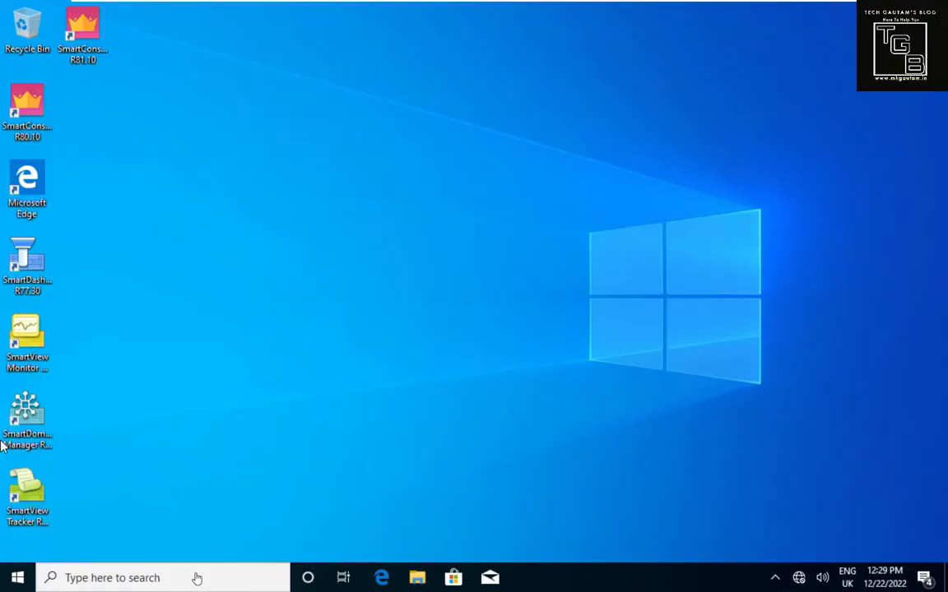
Open Command Prompt in the Windows virtual machine by searching for cmd.
left_click(196, 577)
left_click(197, 575)
type("cmd")
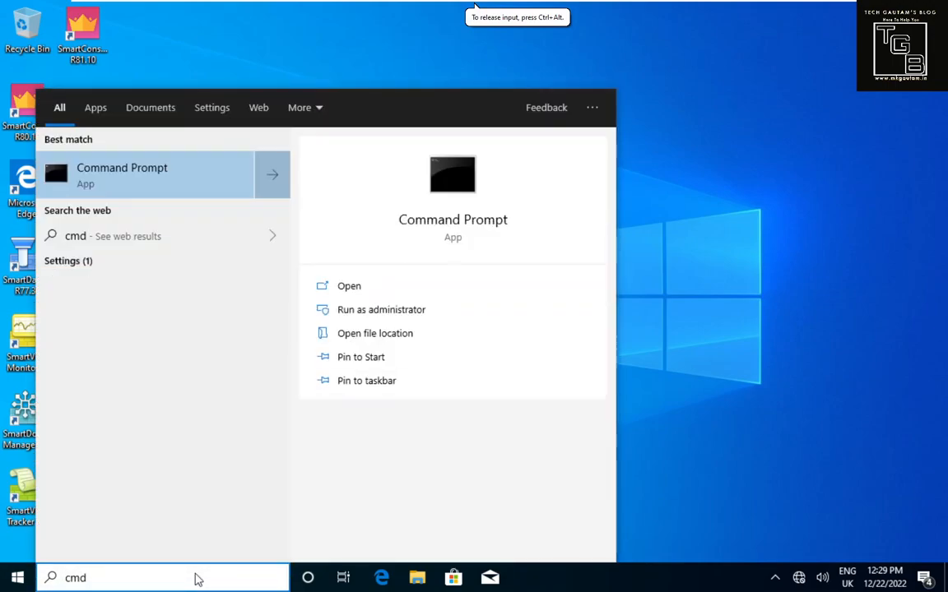
key("Return")
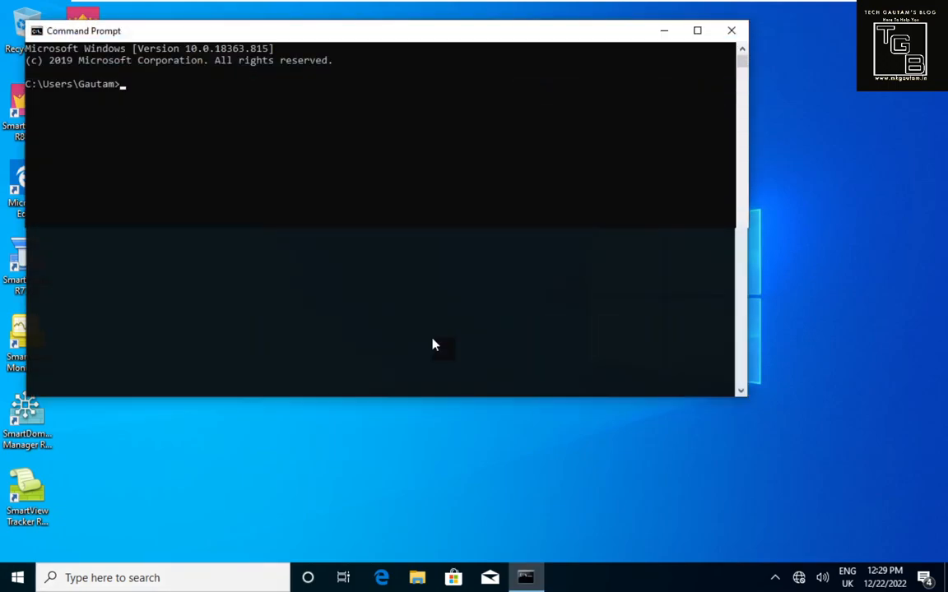
Display the Windows client's IP configuration with ipconfig and ping the management server at 10.0.0.5.
left_click(471, 284)
type("ipconfig")
key("Return")
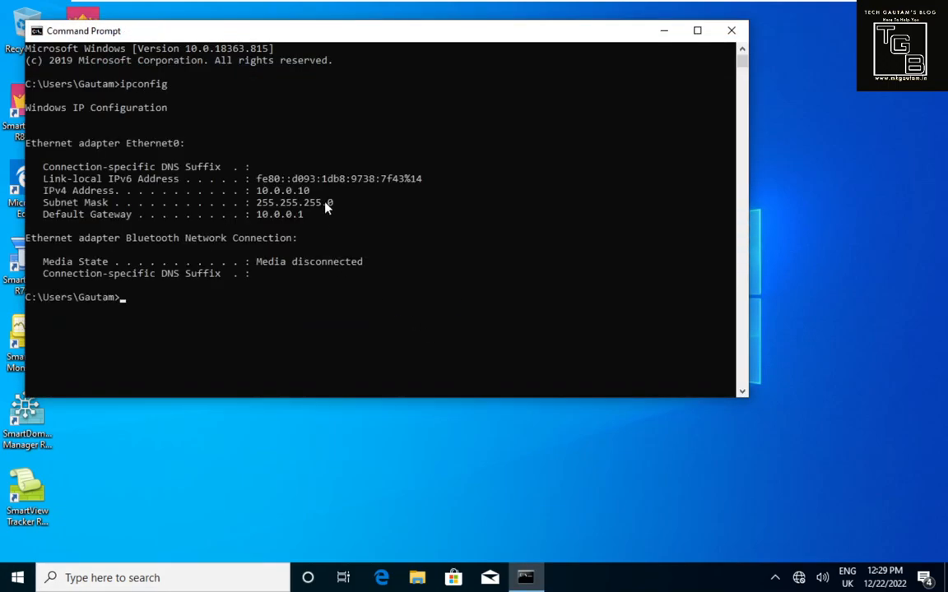
type("ping 10.0.0.5")
key("Return")
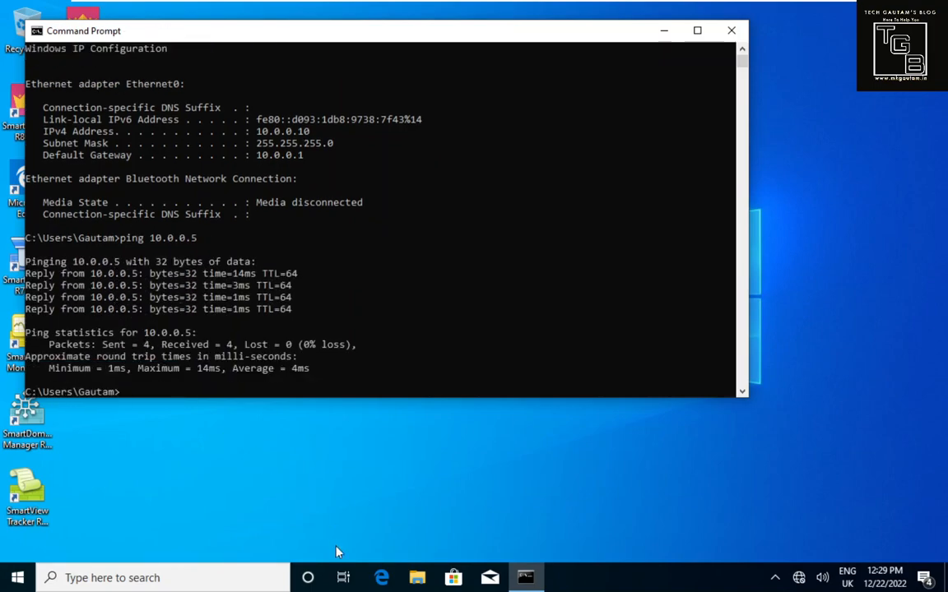
left_click(381, 578)
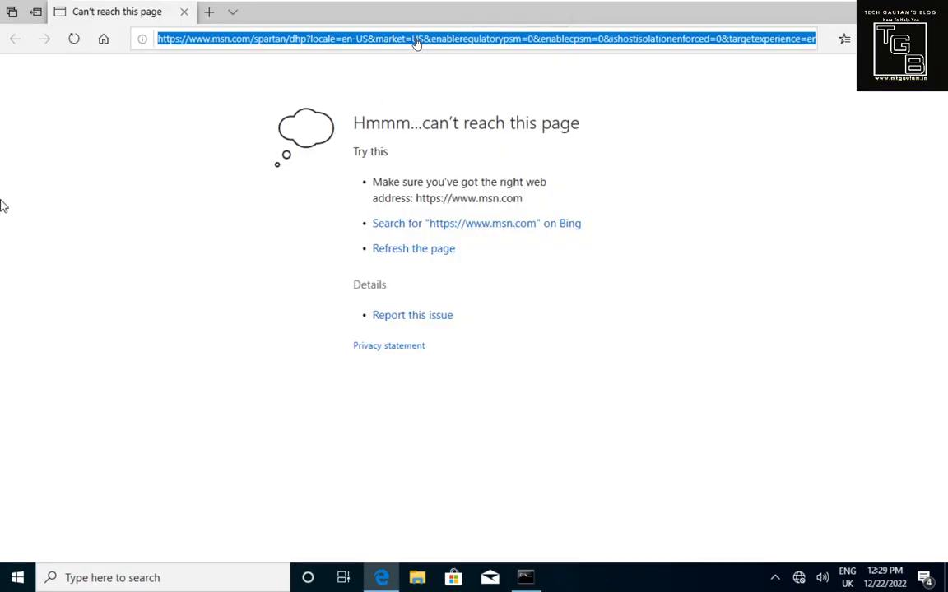
type("https://")
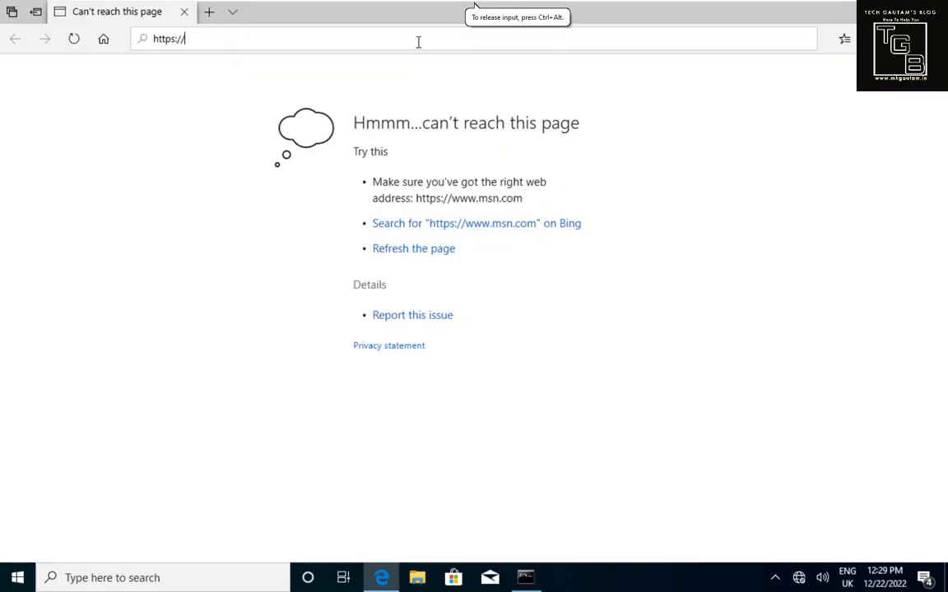
type("10.0.0.5")
key("Return")
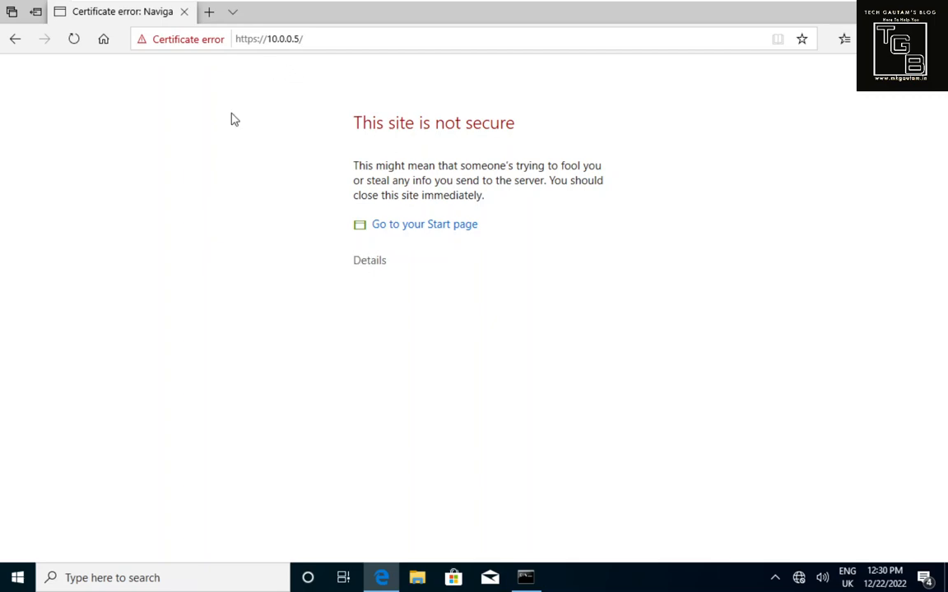
left_click(369, 265)
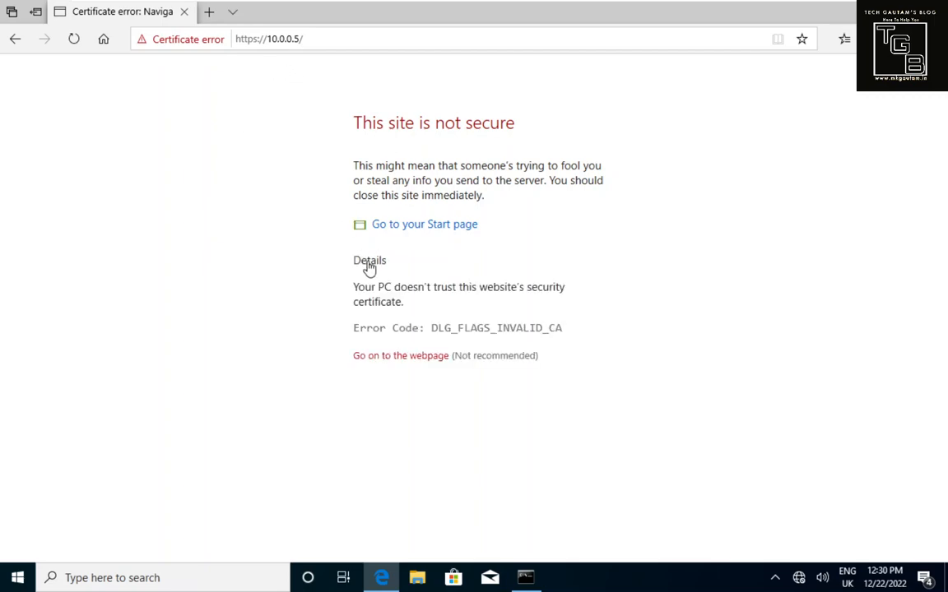
left_click(390, 359)
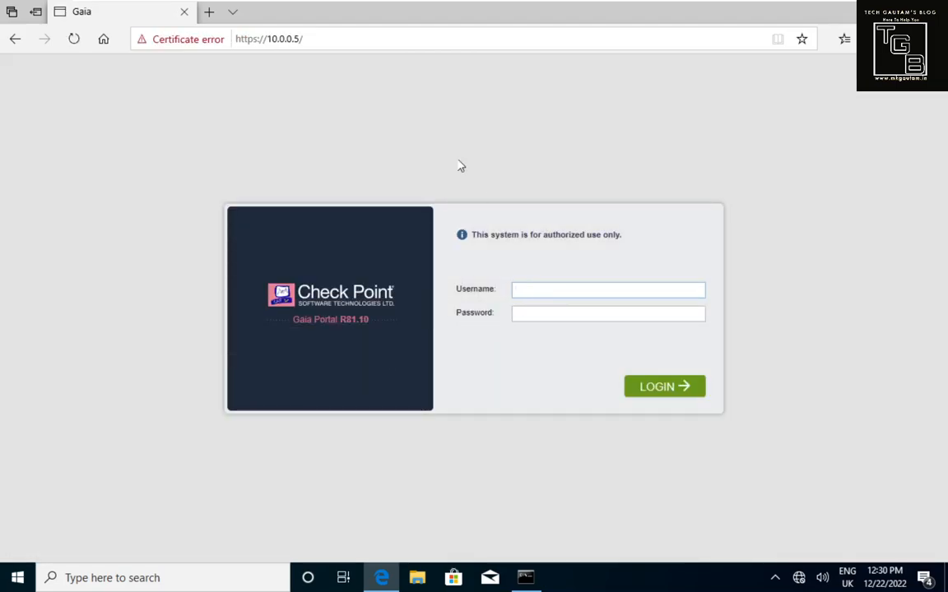
Log in to the Gaia portal as admin with the account password.
type("admin")
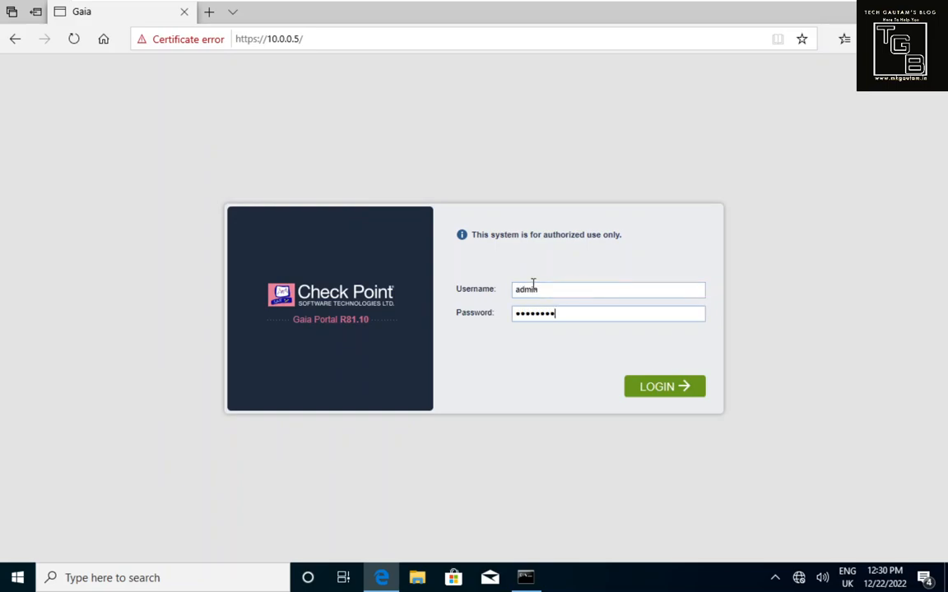
key("Return")
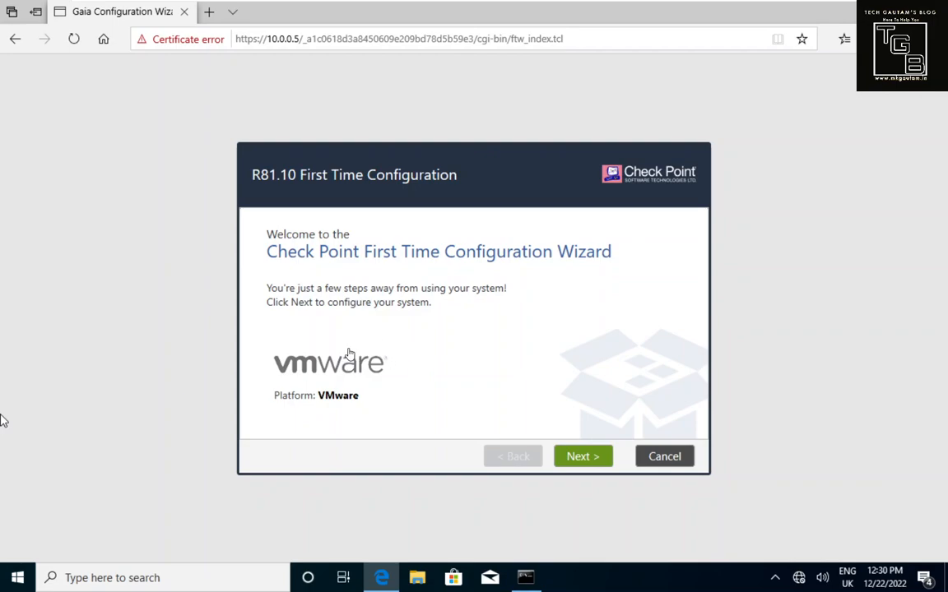
Start the First Time Configuration Wizard, continue with R81.10 configuration, and accept the existing eth0 management connection settings.
left_click(583, 456)
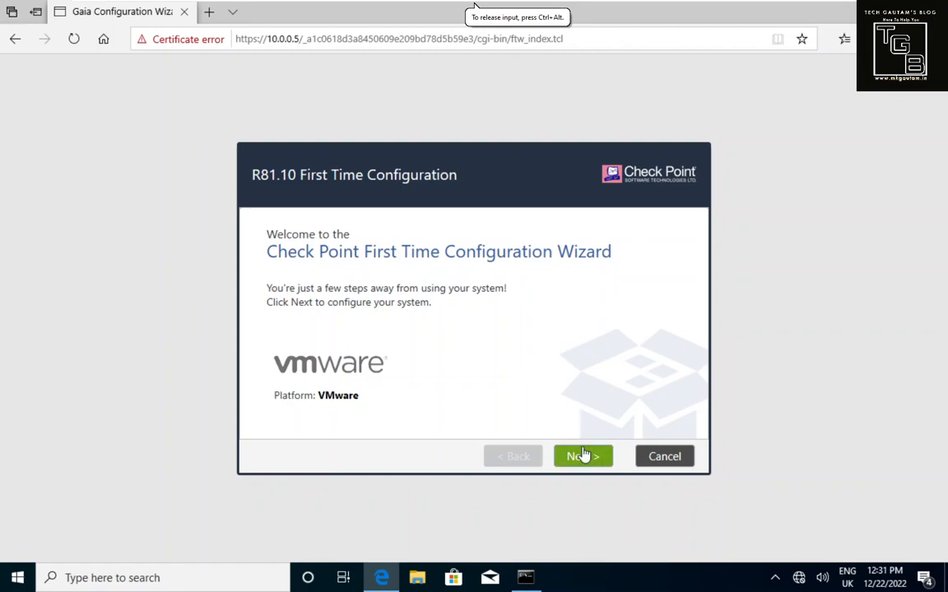
left_click(581, 457)
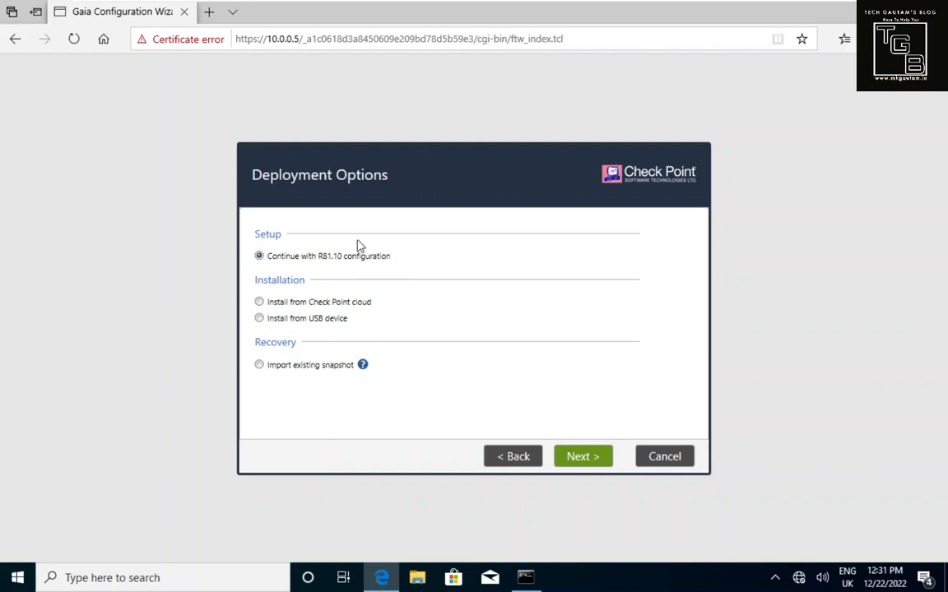
left_click(585, 466)
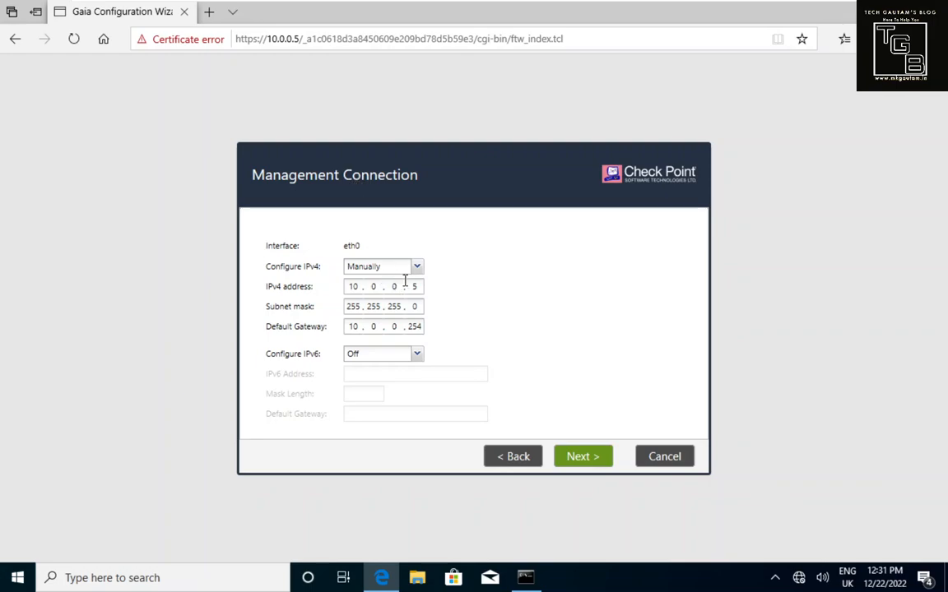
left_click(599, 466)
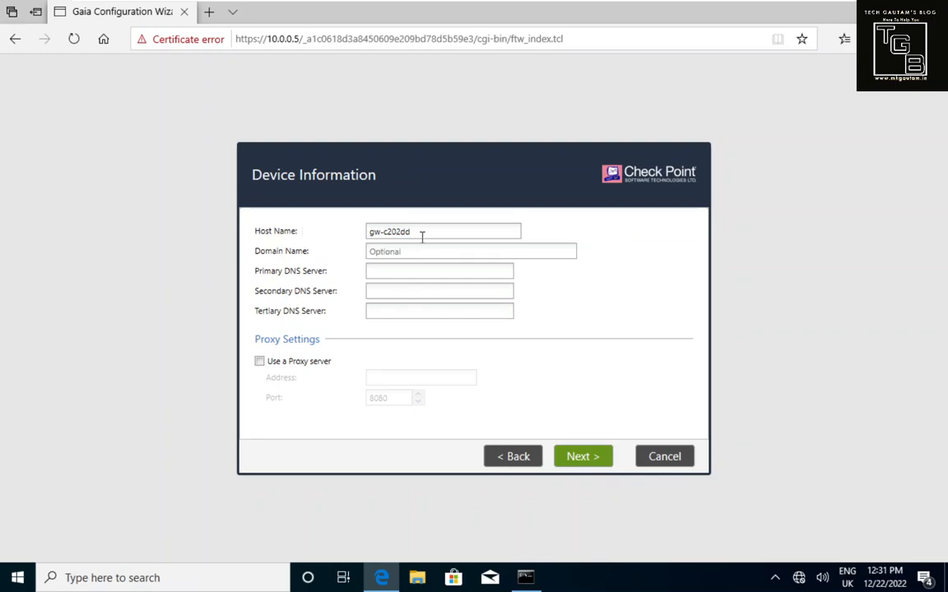
Set the device's host name to MGMTR81.10, leaving the domain, DNS and proxy settings empty.
left_click_drag(414, 232, 351, 240)
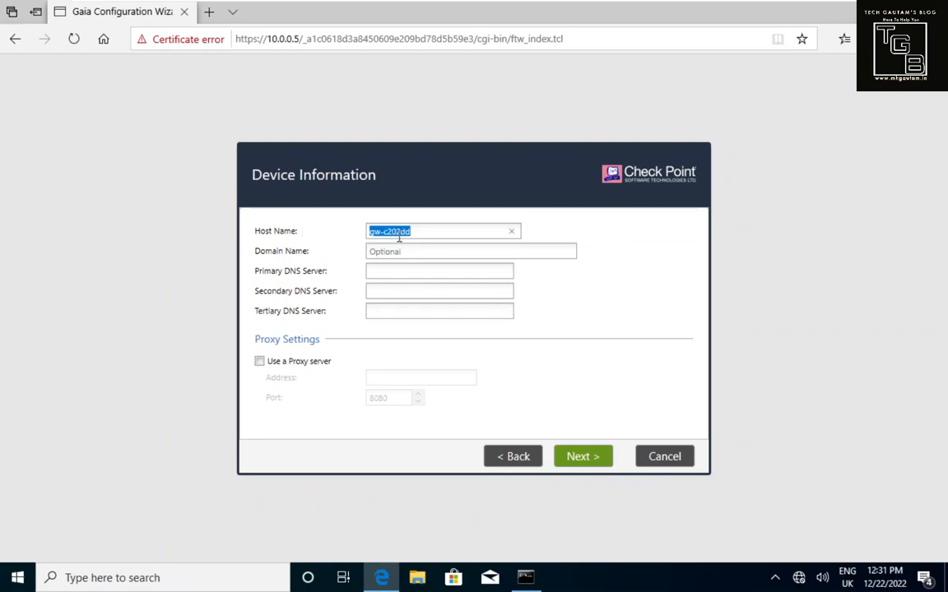
type("MGMTR81.10")
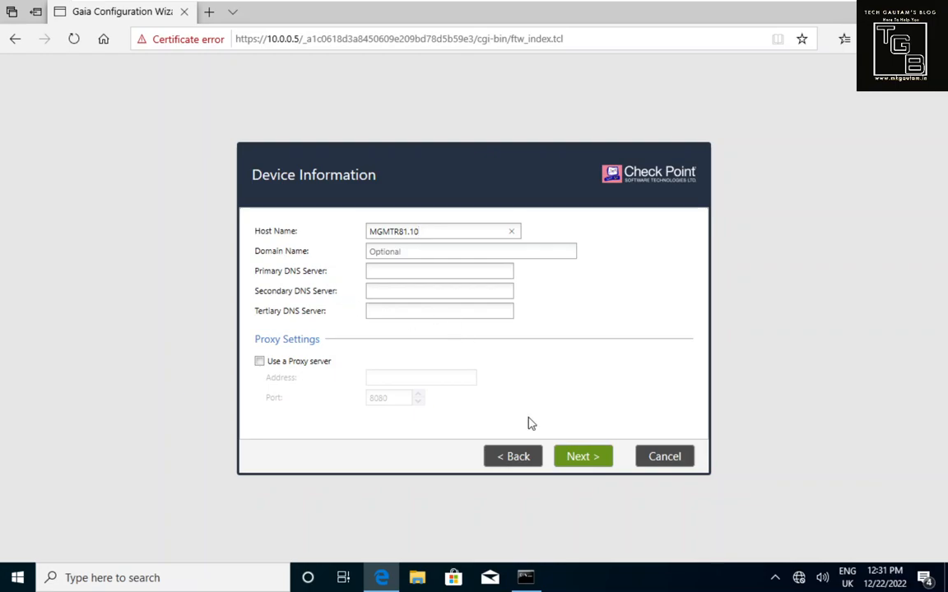
left_click(590, 466)
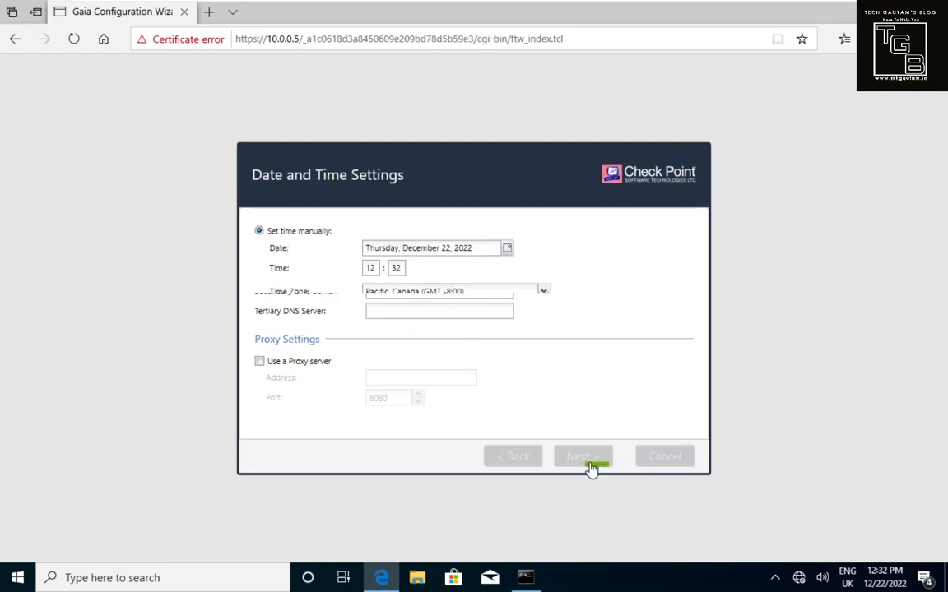
Set the time zone to London, Europe (GMT), keeping the manually set date and time.
left_click(508, 292)
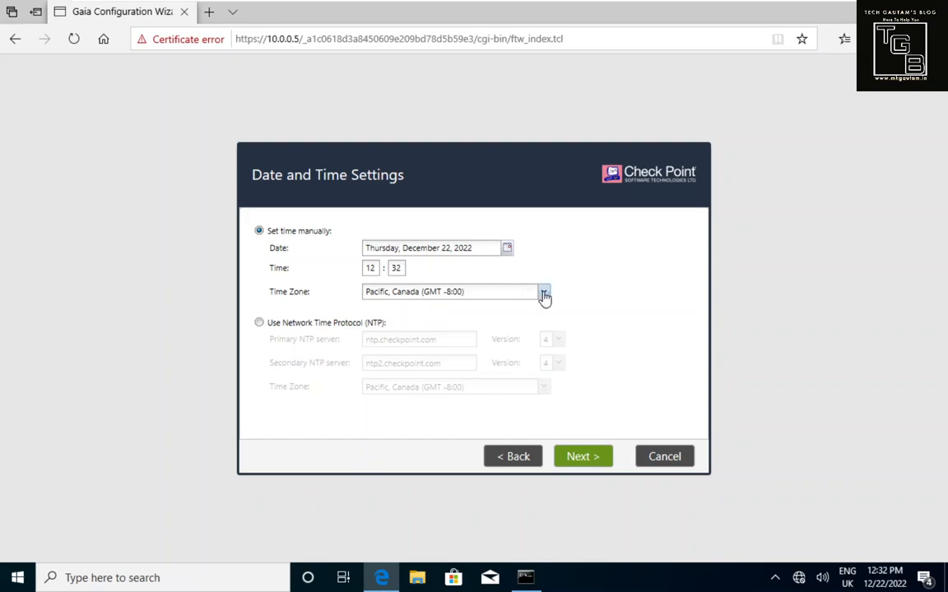
left_click(544, 293)
type("London, Europe (GMT")
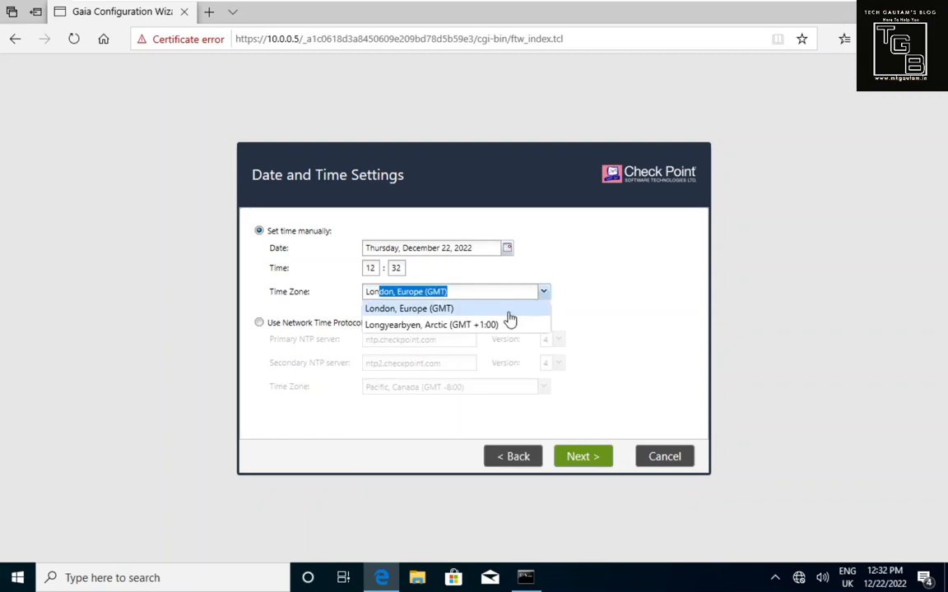
left_click(510, 313)
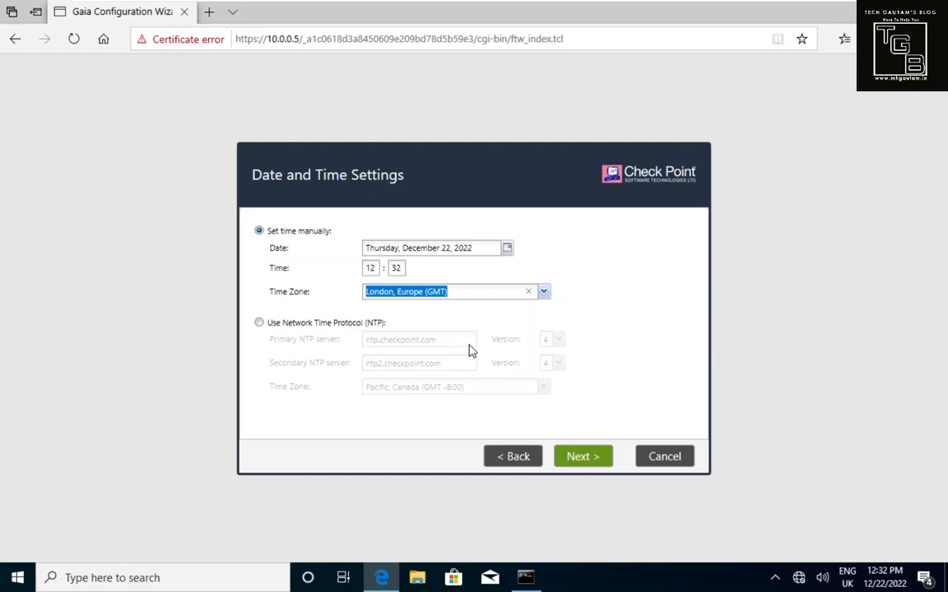
left_click(582, 458)
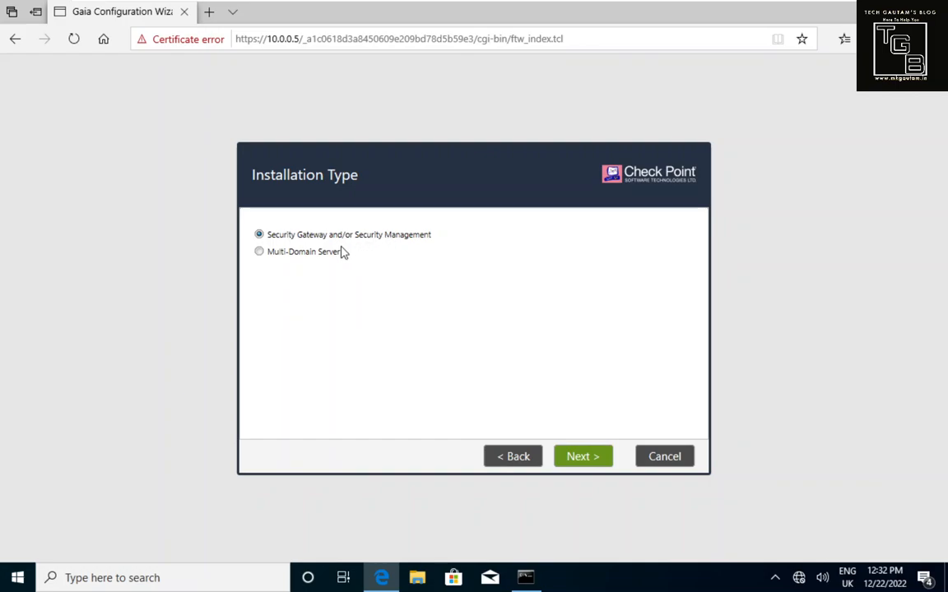
Configure the device as Primary Security Management only, without Security Gateway, and use the Gaia administrator admin.
left_click(576, 457)
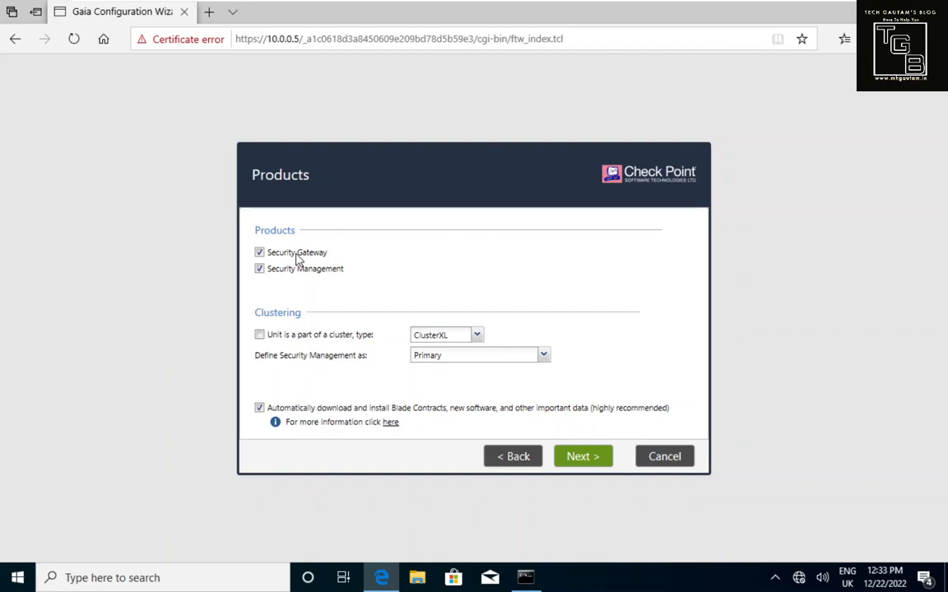
left_click(298, 255)
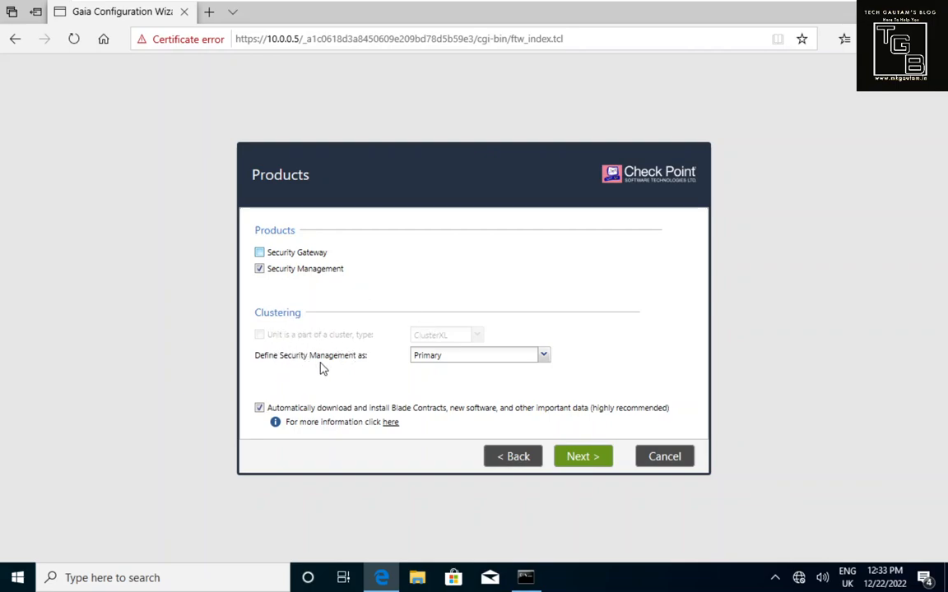
left_click(544, 360)
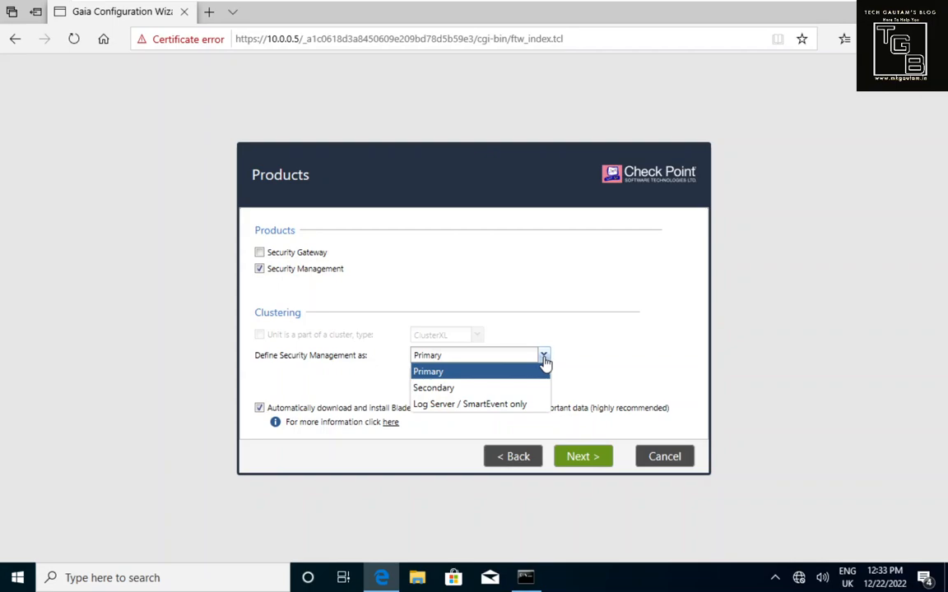
left_click(544, 362)
left_click(579, 458)
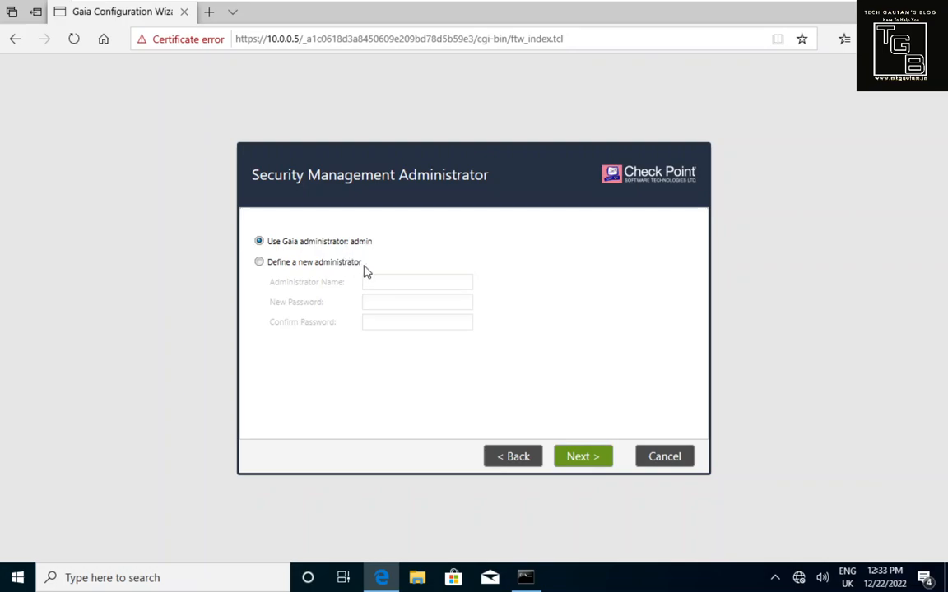
left_click(580, 458)
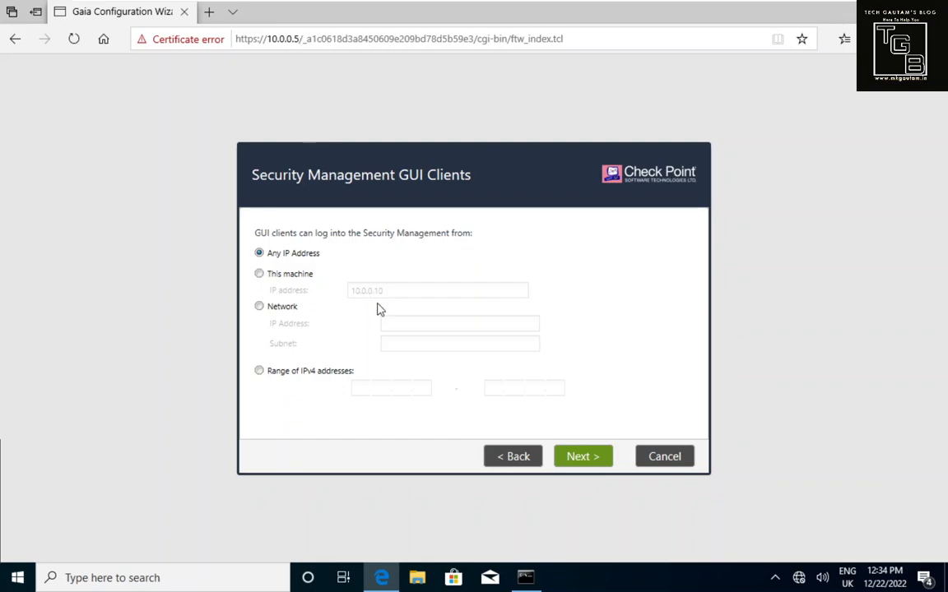
left_click(261, 275)
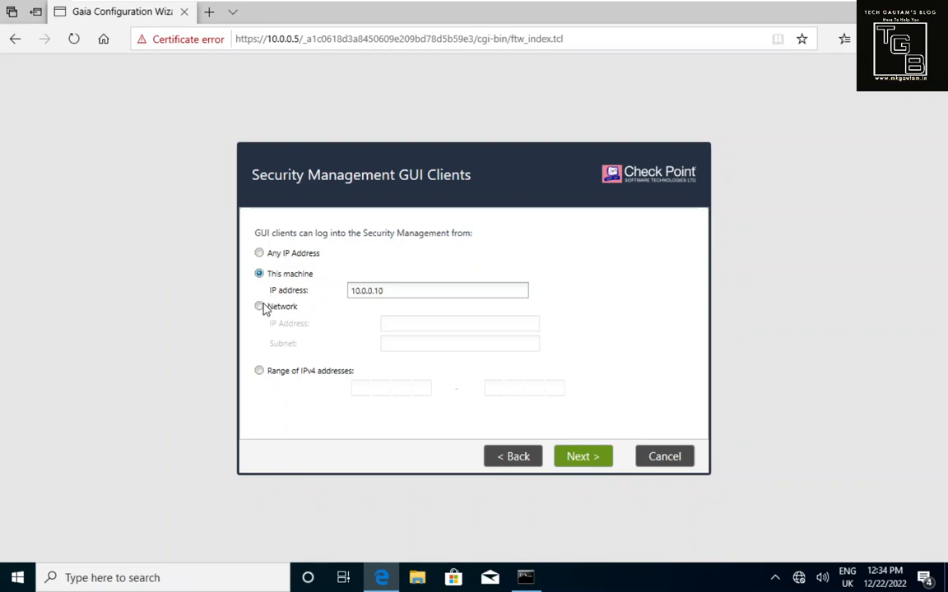
left_click(260, 308)
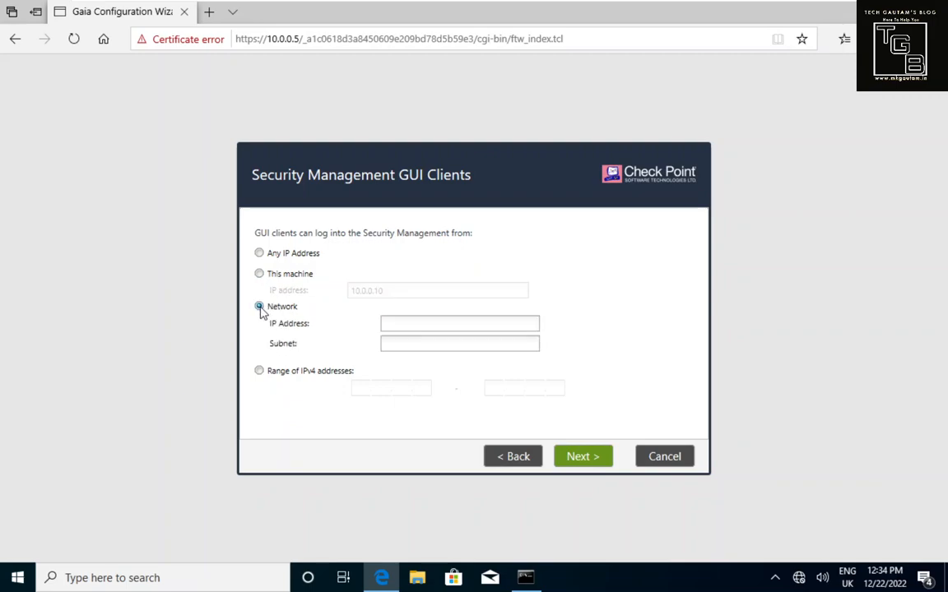
left_click(260, 373)
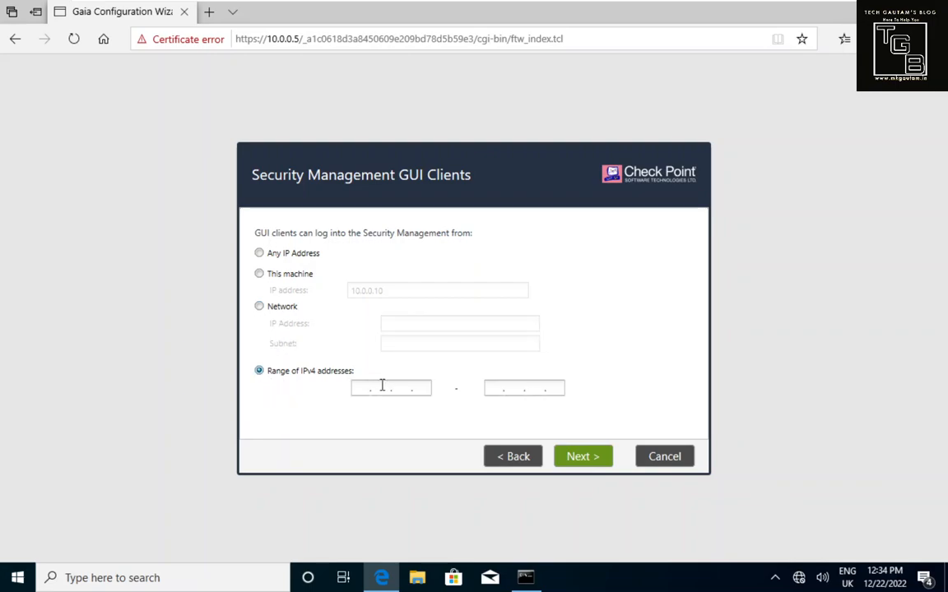
left_click(260, 254)
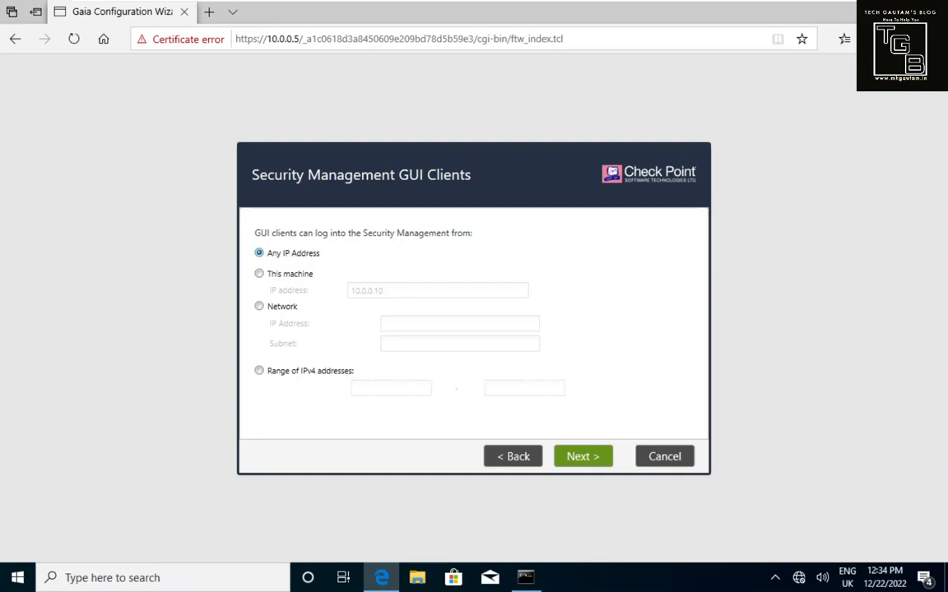
Accept GUI client logins from any IP address, then finish the wizard and run the configuration process to completion.
left_click(592, 463)
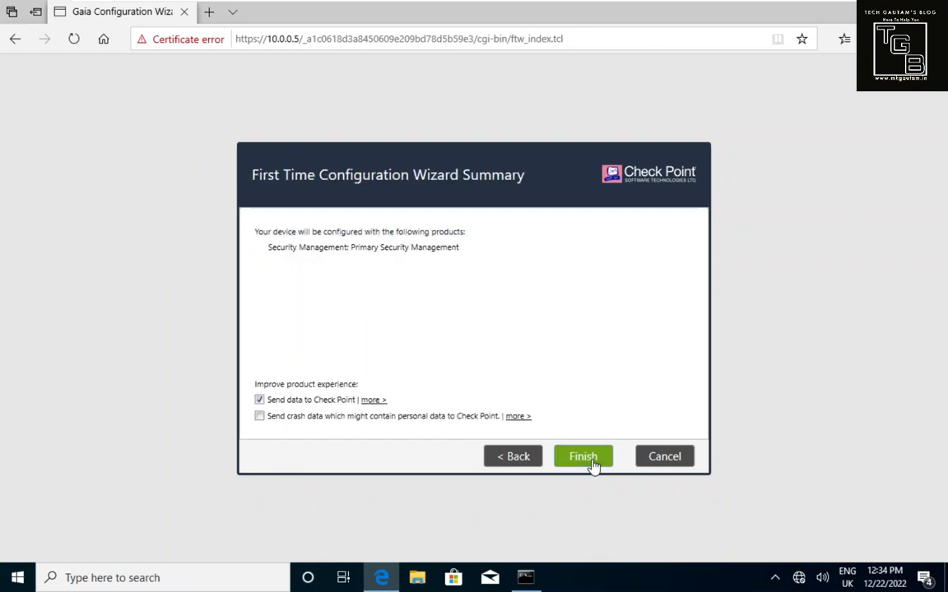
left_click(592, 462)
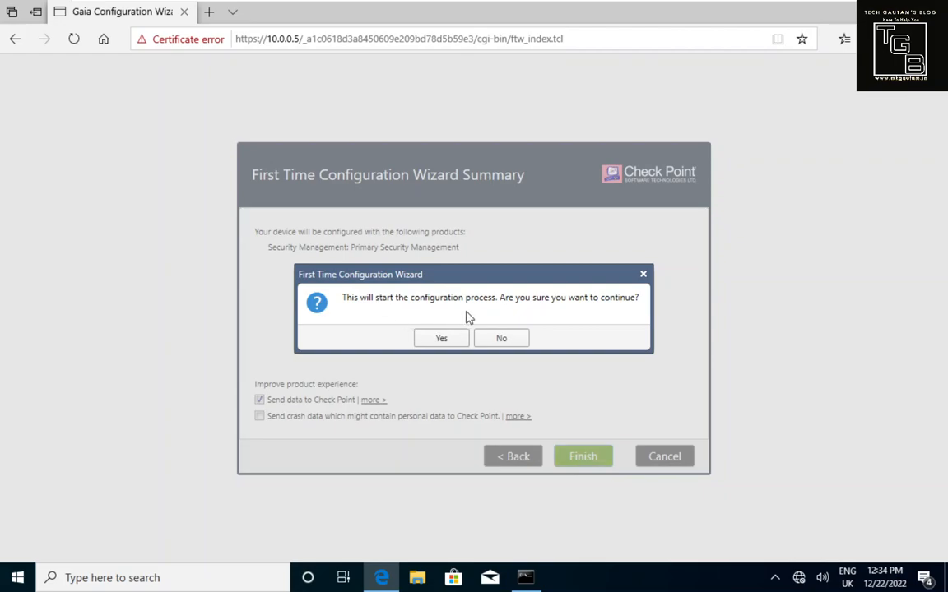
left_click(437, 340)
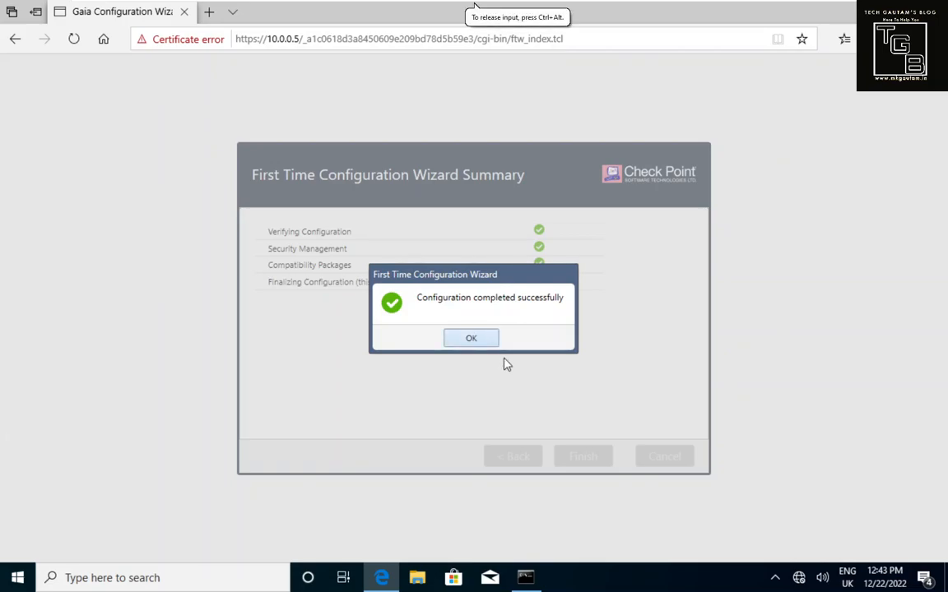
left_click(482, 344)
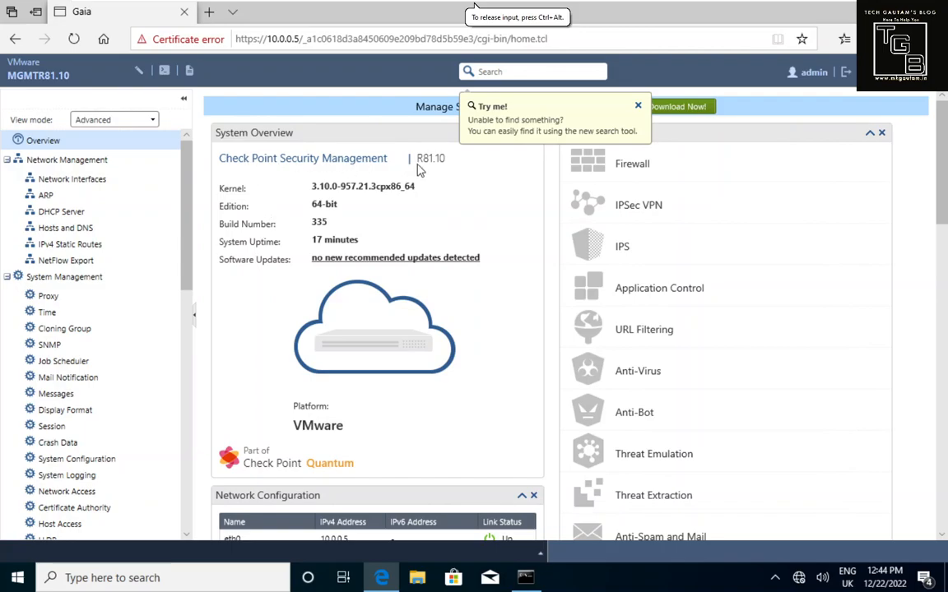
left_click_drag(417, 159, 433, 159)
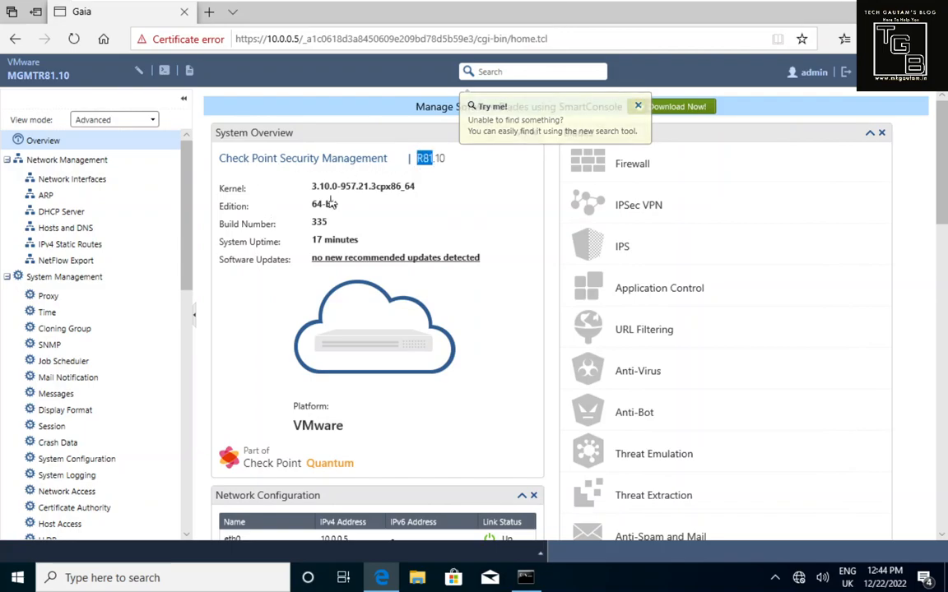
left_click(330, 231)
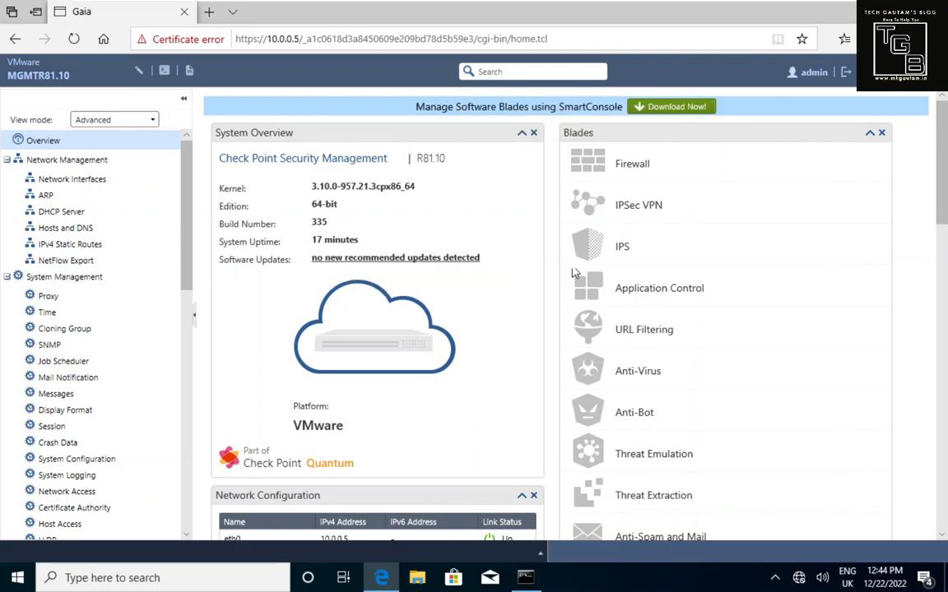
Download the SmartConsole applications package from the Gaia Maintenance section and save SmartConsole.exe.
scroll(598, 206, "down", 1)
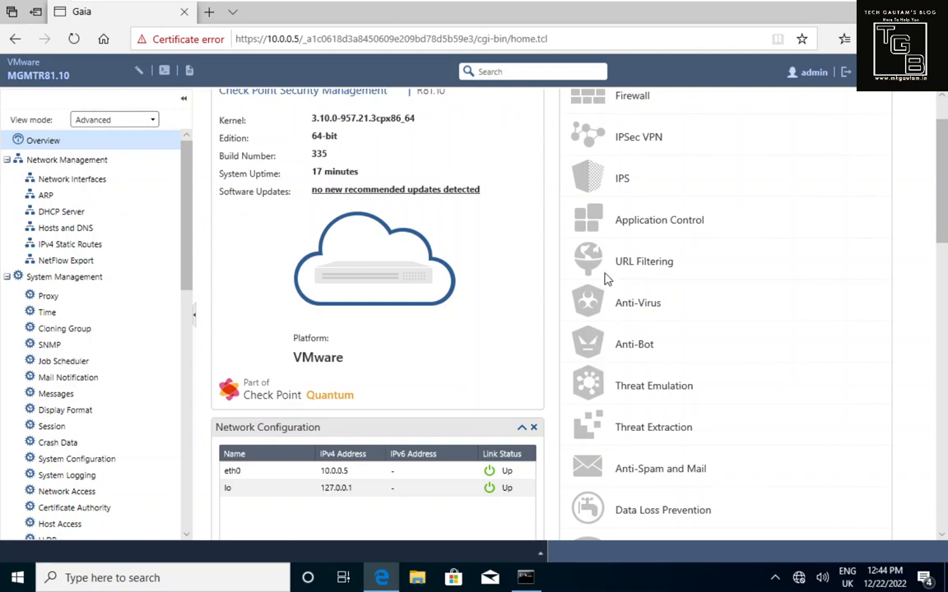
scroll(605, 284, "down", 1)
scroll(605, 279, "down", 3)
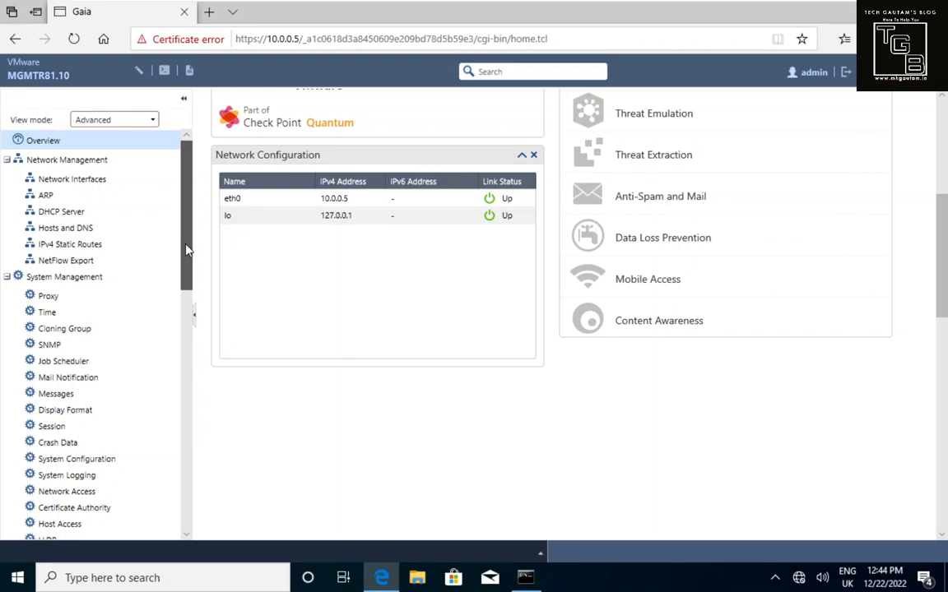
left_click_drag(187, 250, 198, 502)
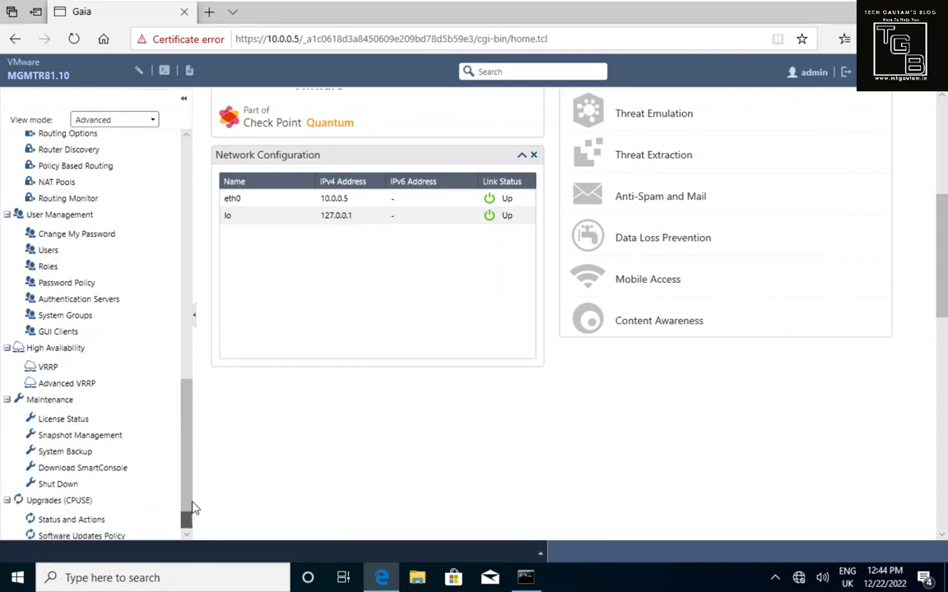
left_click(79, 475)
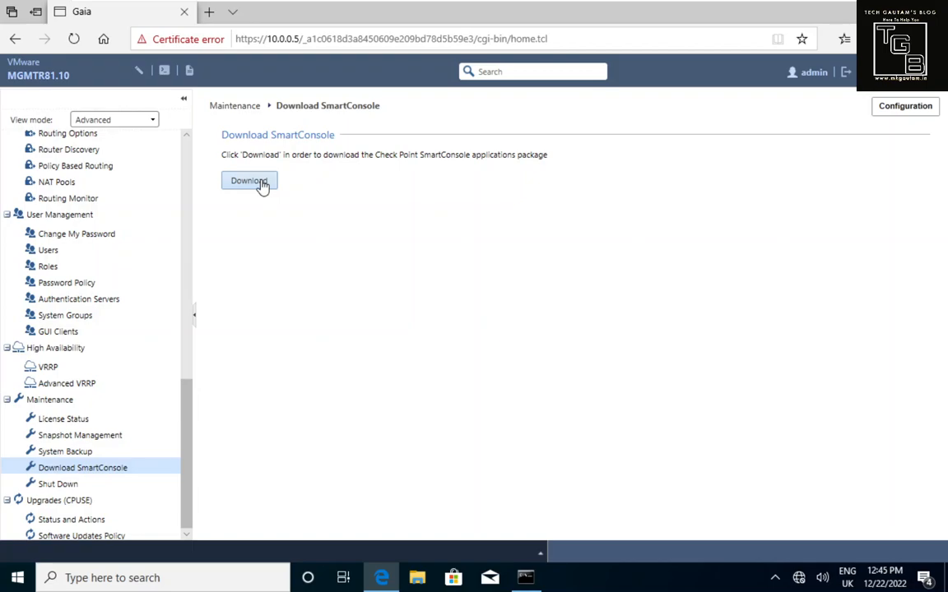
left_click(260, 183)
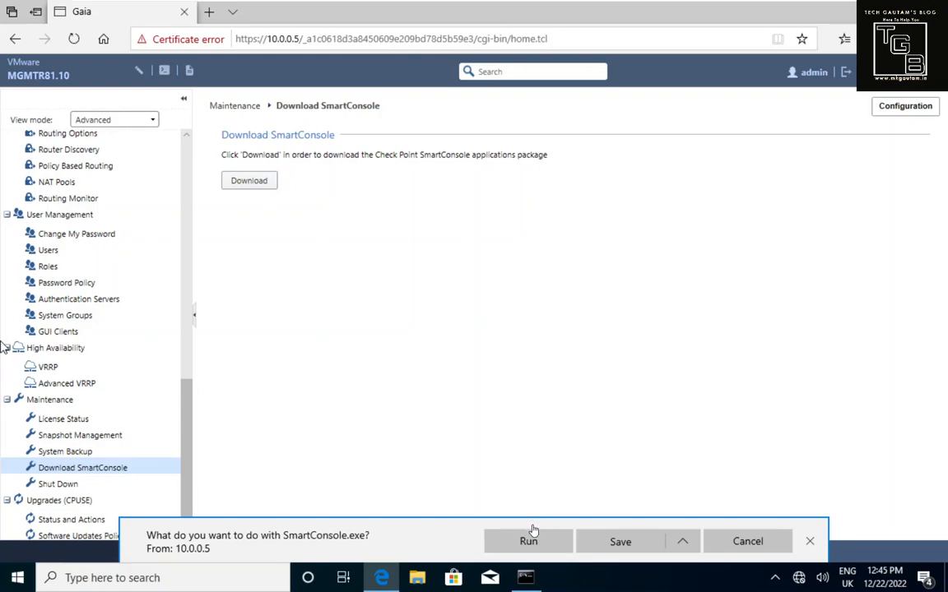
left_click(617, 549)
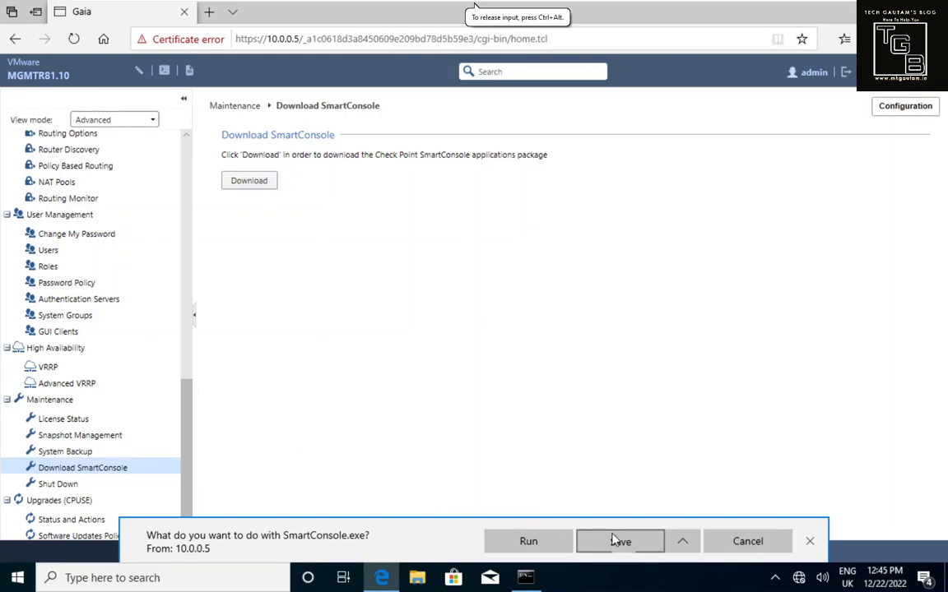
left_click(615, 545)
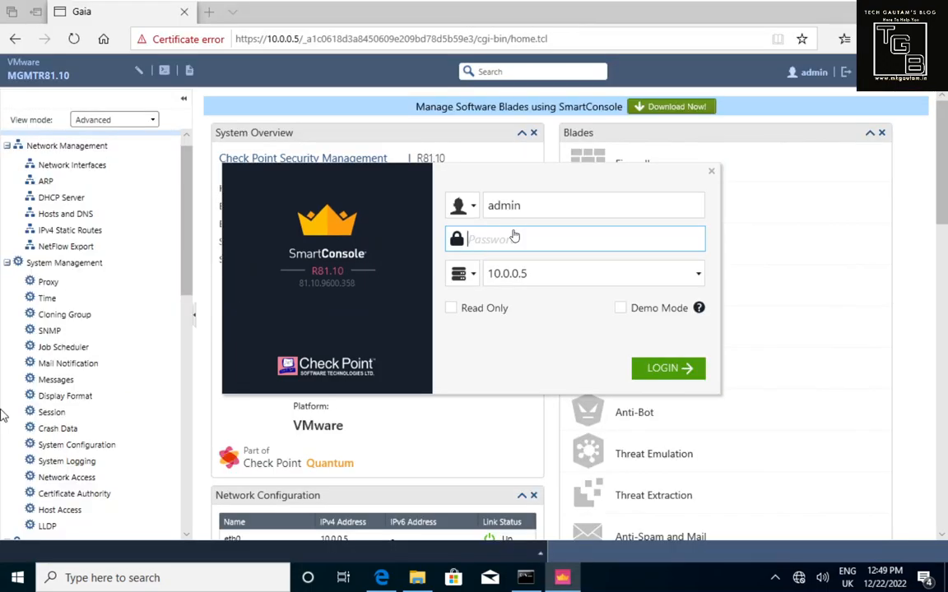
In SmartConsole R81.10, log in to server 10.0.0.5 as admin with the account password and accept the server's changed fingerprint.
left_click(514, 209)
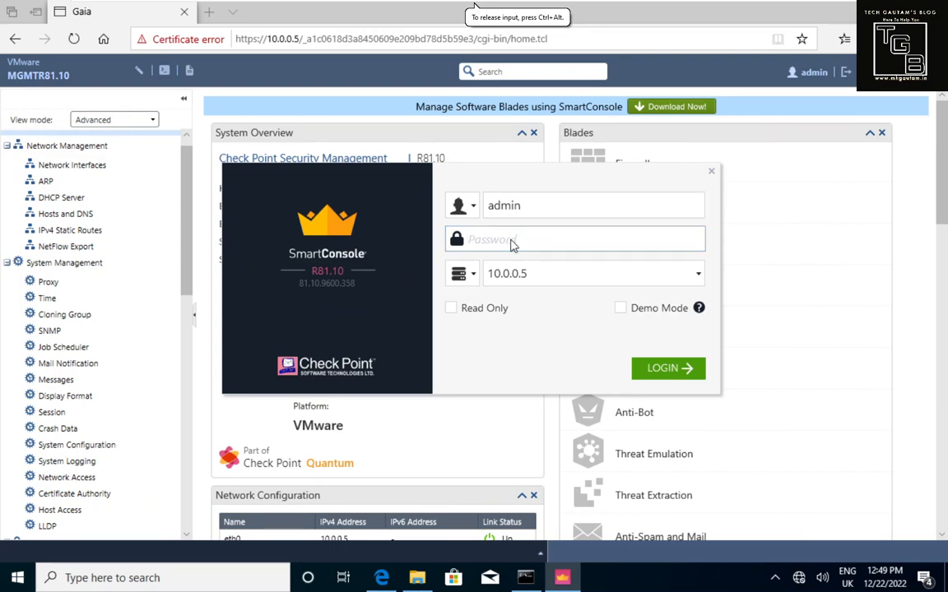
type("••••••••••••")
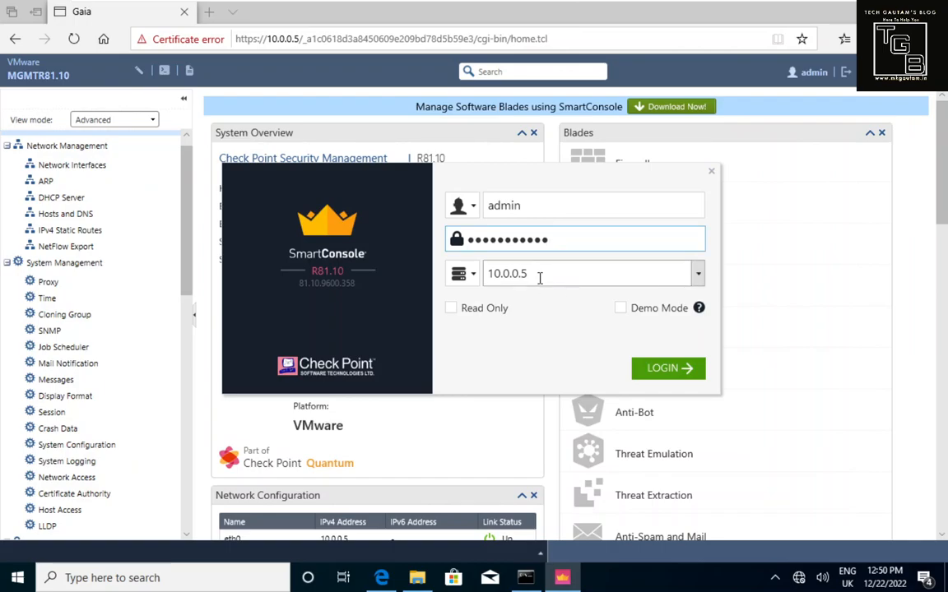
left_click(655, 371)
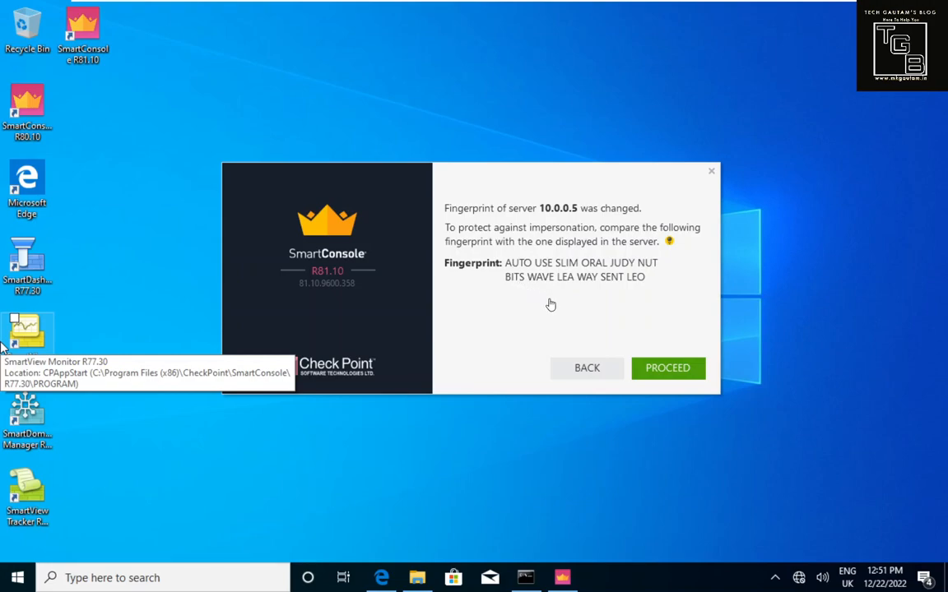
left_click(656, 373)
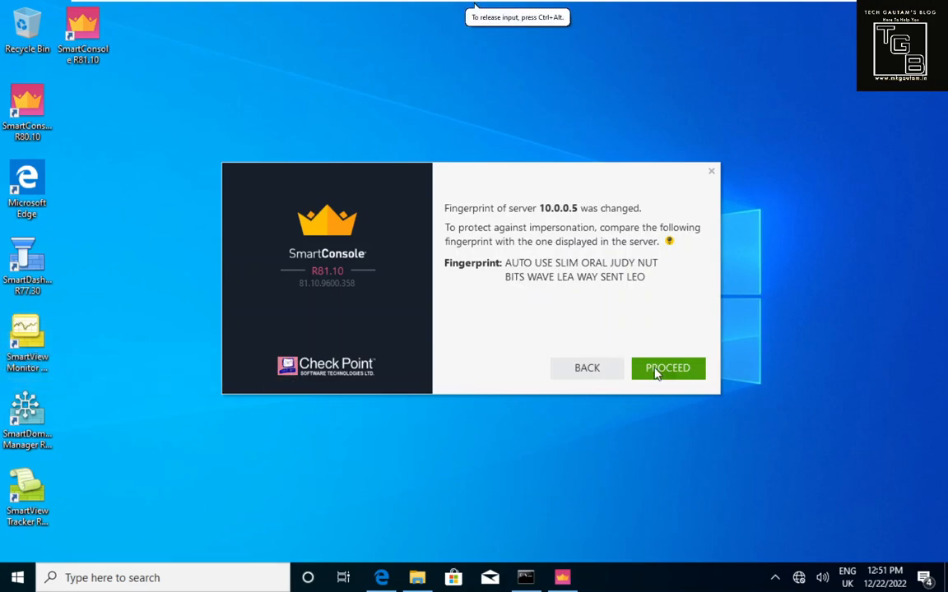
left_click(655, 373)
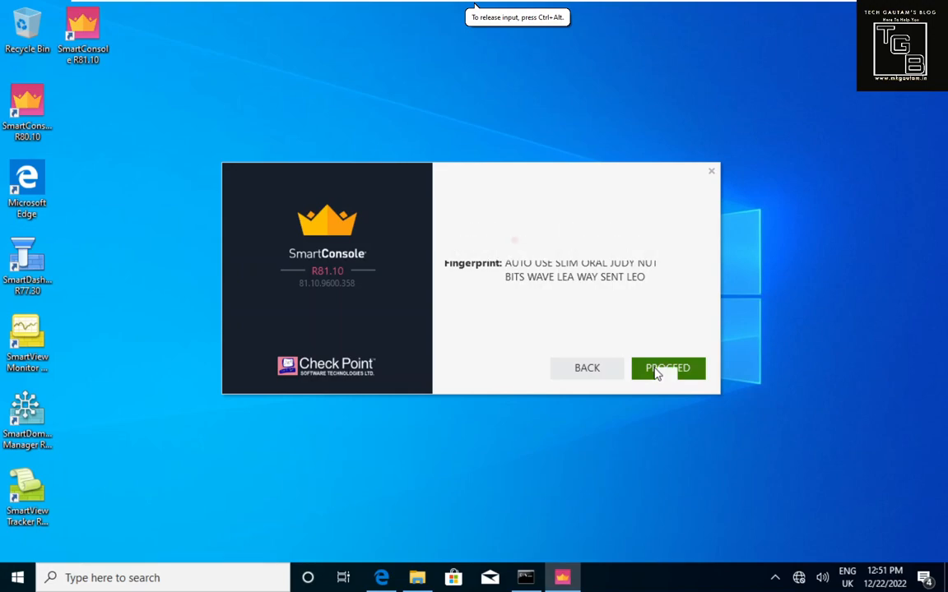